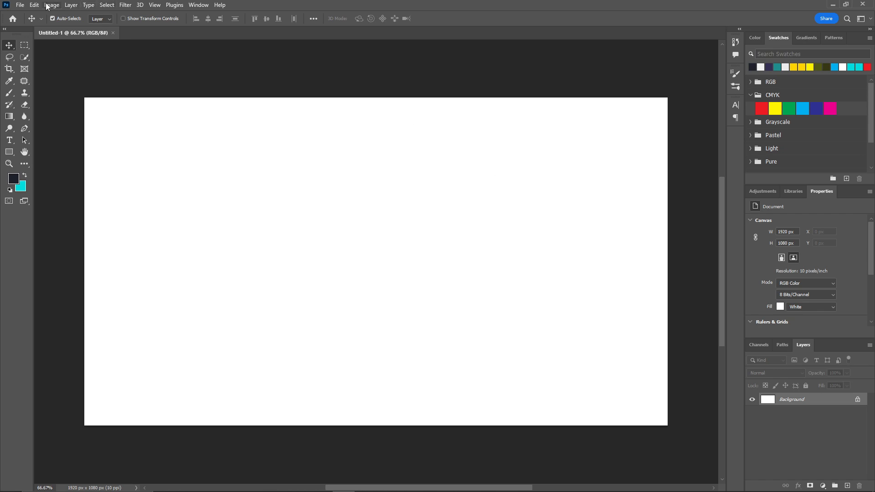
Step: Create a new document 1260 px wide and 720 px high at a resolution of 100 pixels per inch
{"action": "left_click", "coordinate": [20, 5]}
{"action": "left_click", "coordinate": [27, 15]}
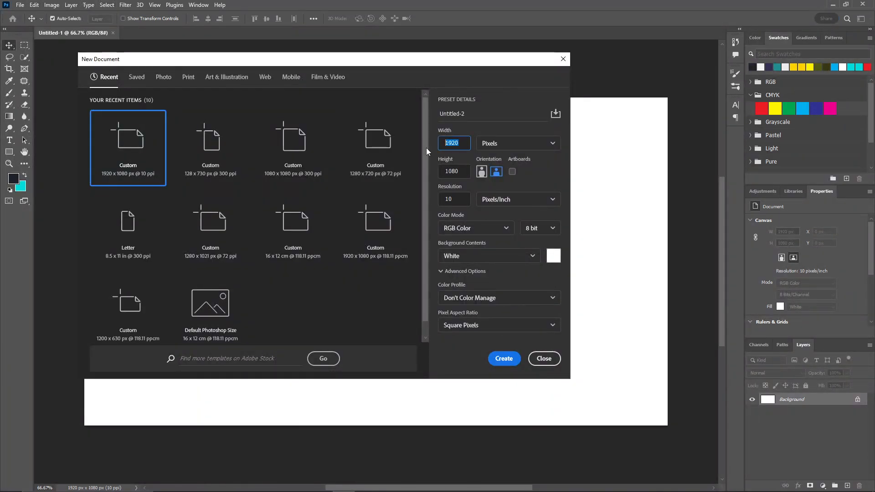
{"action": "type", "text": "1"}
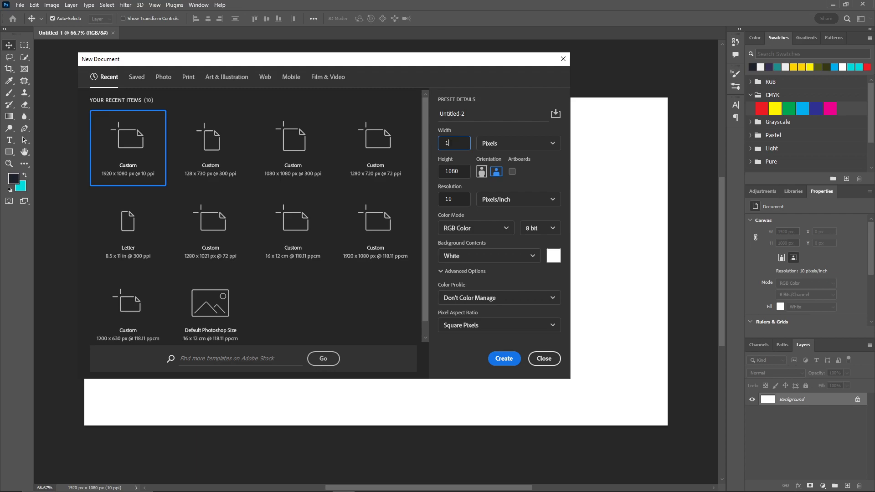
{"action": "type", "text": "260"}
{"action": "key", "text": "Tab"}
{"action": "type", "text": "7"}
{"action": "left_click", "coordinate": [465, 200]}
{"action": "type", "text": "0"}
{"action": "left_click", "coordinate": [510, 360]}
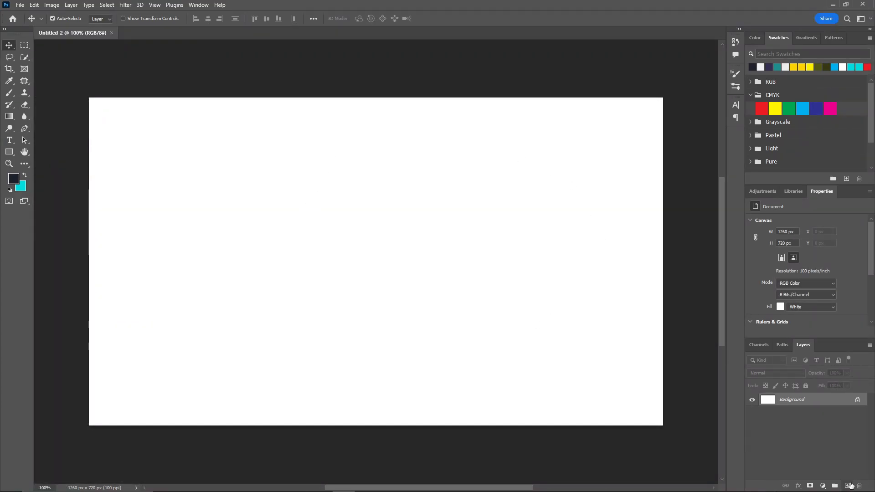
Step: Add a Gradient fill layer above the white background, keeping its settings dialog clear of the canvas
{"action": "left_click", "coordinate": [848, 485]}
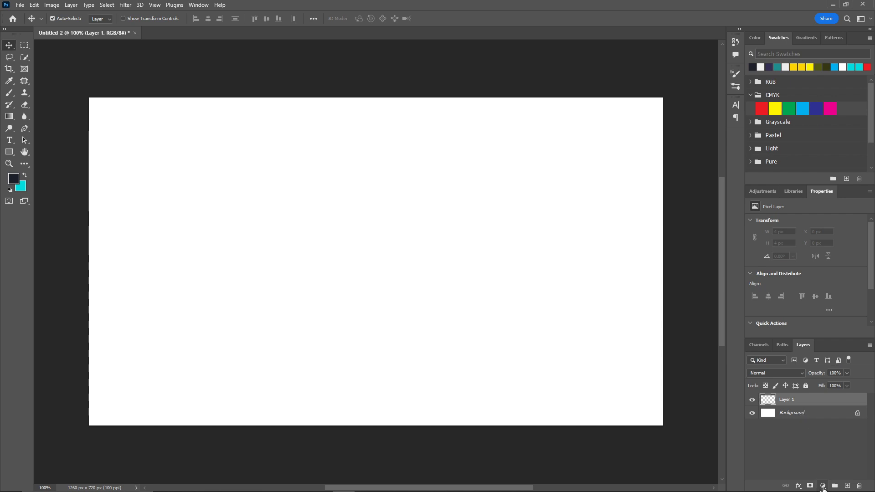
{"action": "left_click", "coordinate": [823, 486]}
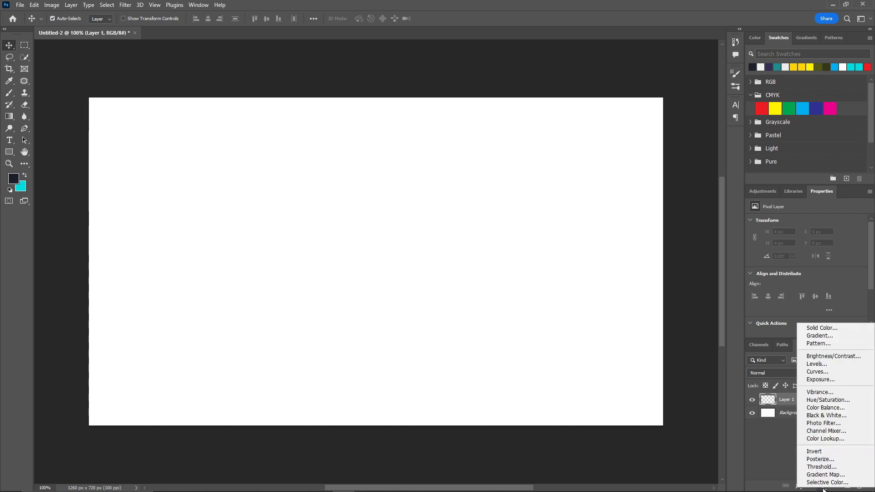
{"action": "left_click", "coordinate": [823, 336]}
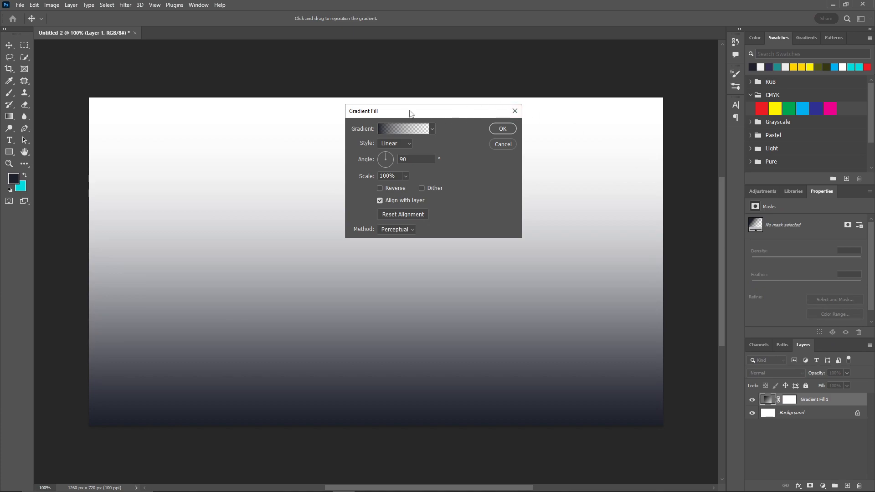
{"action": "left_click_drag", "start_coordinate": [413, 116], "coordinate": [658, 101]}
Step: Apply the cyan-to-violet preset from the Blues gradient group to the fill layer and accept it
{"action": "left_click", "coordinate": [677, 114]}
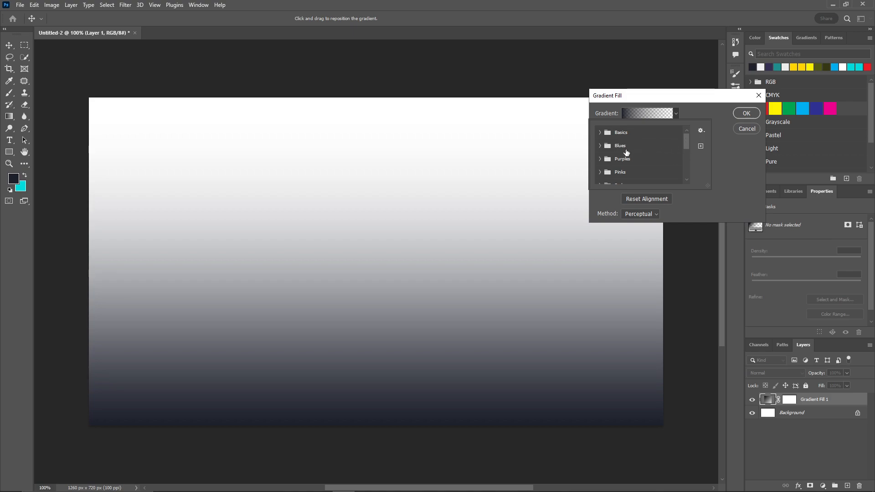
{"action": "left_click", "coordinate": [606, 145]}
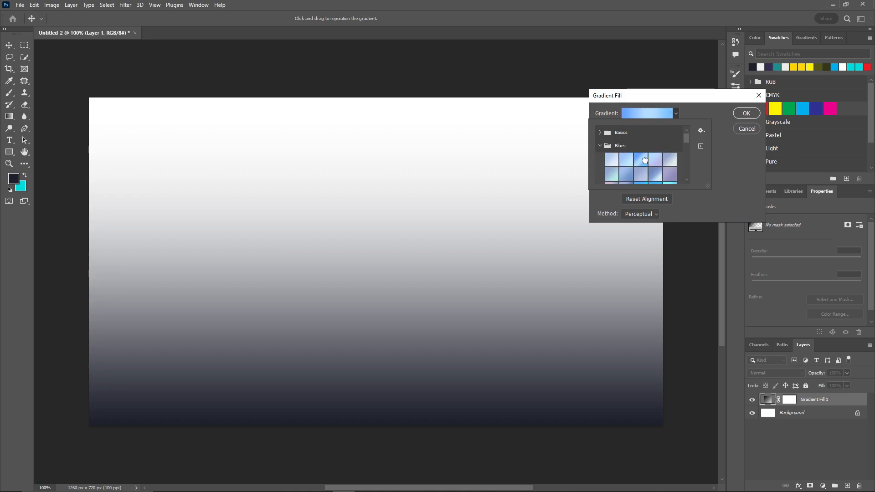
{"action": "left_click", "coordinate": [642, 159]}
{"action": "left_click", "coordinate": [642, 173]}
{"action": "left_click", "coordinate": [657, 176]}
{"action": "left_click_drag", "start_coordinate": [687, 142], "coordinate": [687, 160]}
{"action": "scroll", "coordinate": [626, 150], "scroll_direction": "up", "scroll_amount": 3}
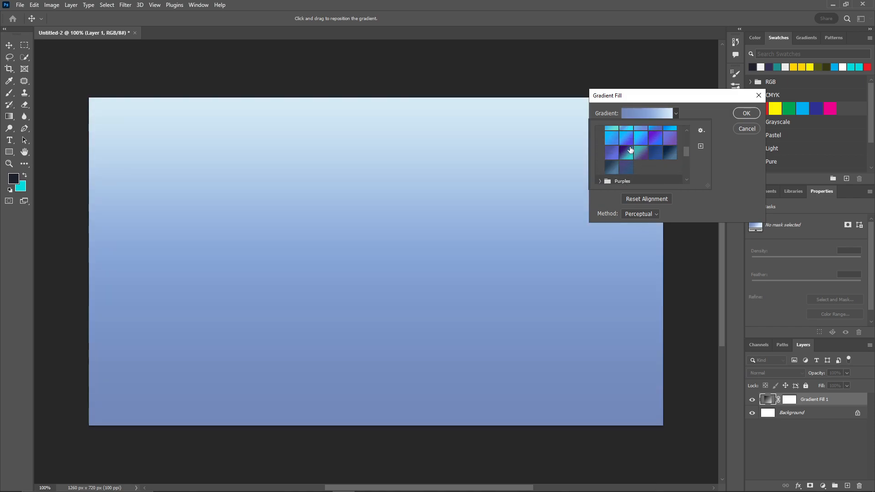
{"action": "left_click", "coordinate": [624, 138]}
{"action": "left_click", "coordinate": [640, 138]}
{"action": "left_click", "coordinate": [626, 138]}
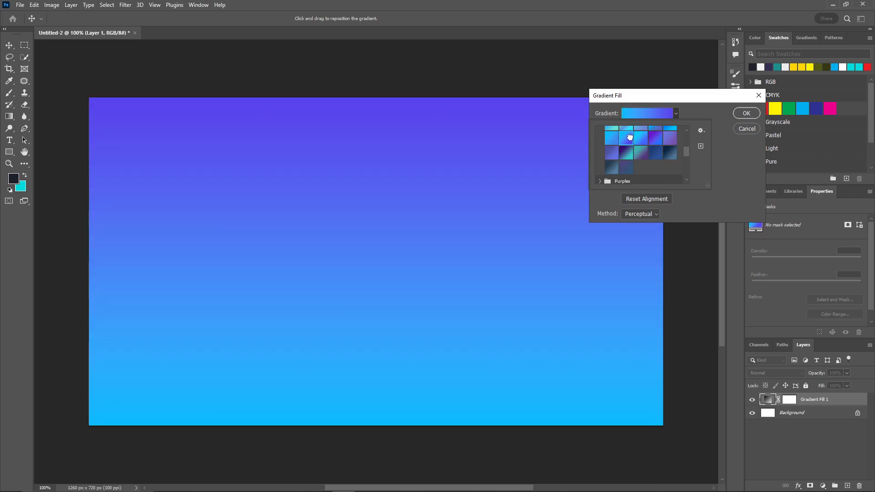
{"action": "left_click", "coordinate": [746, 114]}
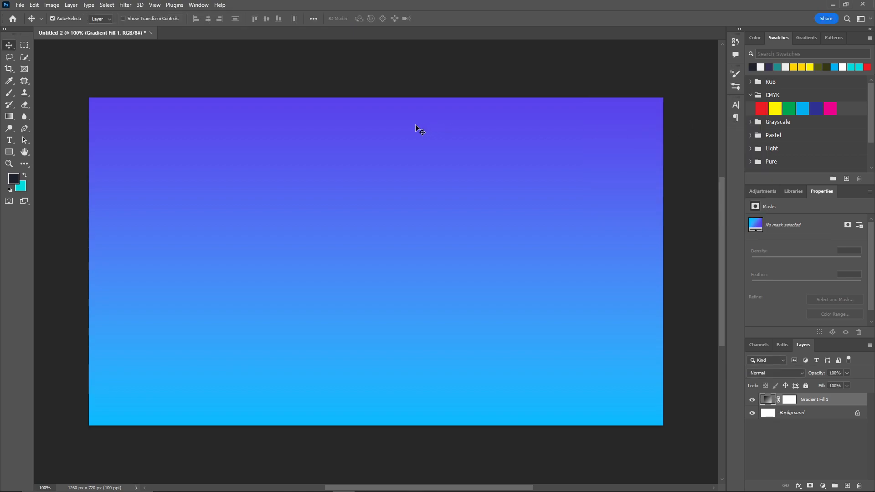
{"action": "scroll", "coordinate": [330, 137], "scroll_direction": "down", "scroll_amount": 1}
{"action": "scroll", "coordinate": [329, 135], "scroll_direction": "down", "scroll_amount": 1}
{"action": "left_click_drag", "start_coordinate": [341, 130], "coordinate": [352, 140]}
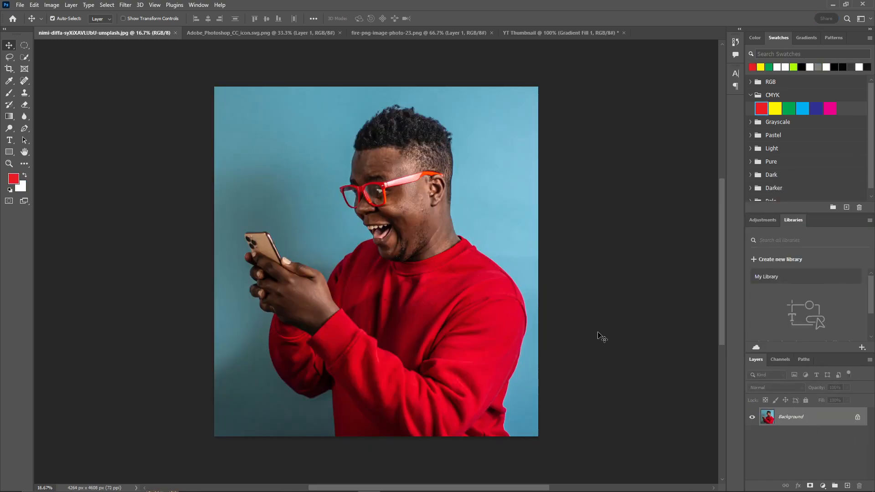
Step: Duplicate the Background layer of the man's photo and select the subject on the copy
{"action": "left_click_drag", "start_coordinate": [806, 419], "coordinate": [847, 486]}
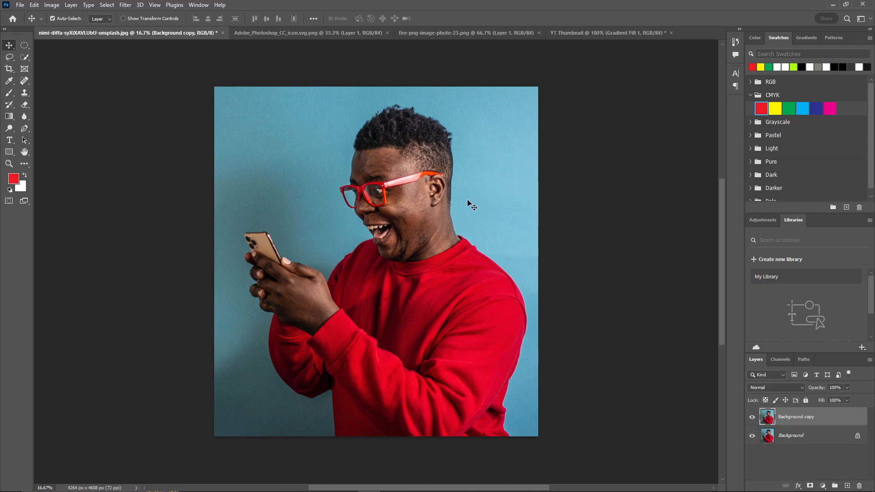
{"action": "left_click", "coordinate": [107, 6]}
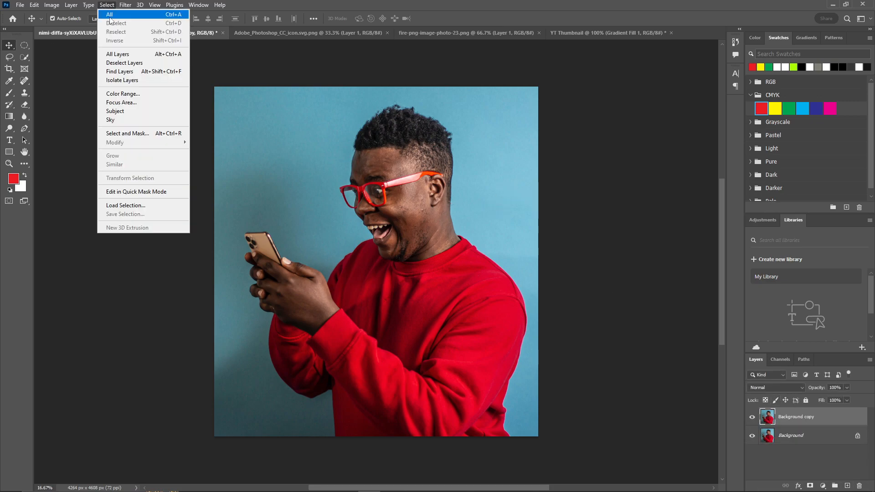
{"action": "left_click", "coordinate": [130, 116]}
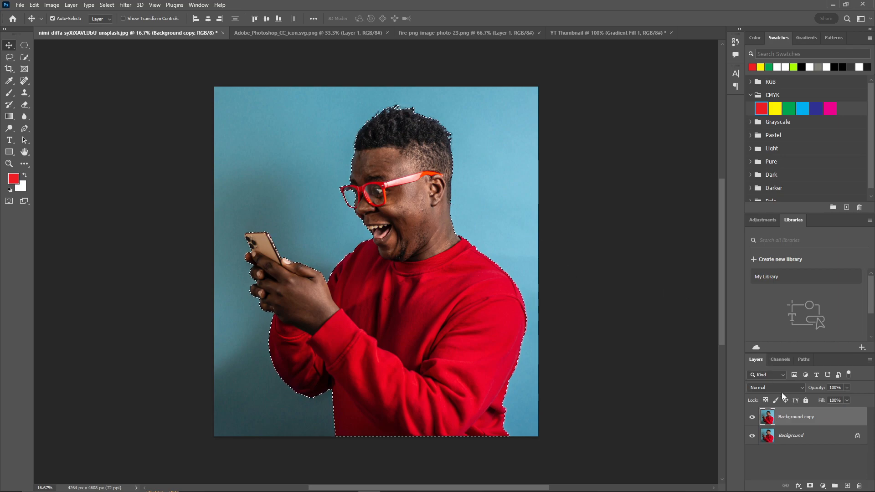
Step: Cut the man out of the copied layer with an applied layer mask and hide the original Background layer
{"action": "left_click", "coordinate": [810, 486]}
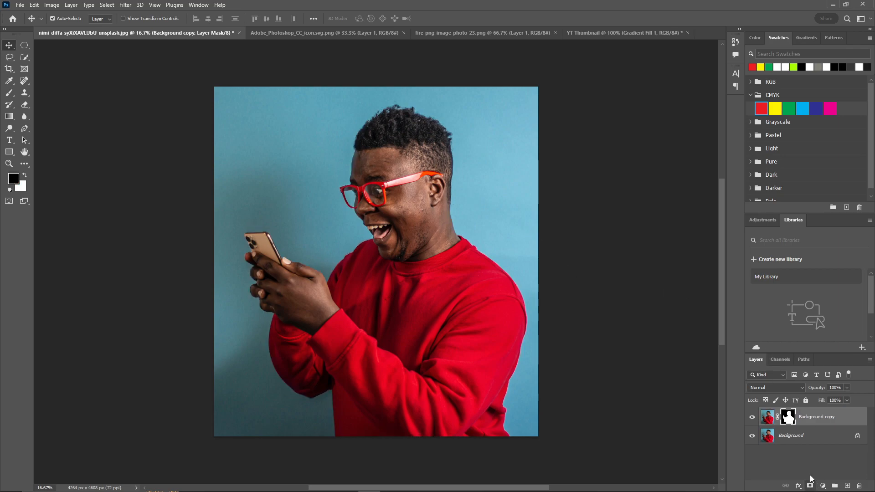
{"action": "right_click", "coordinate": [781, 418]}
{"action": "left_click", "coordinate": [796, 356]}
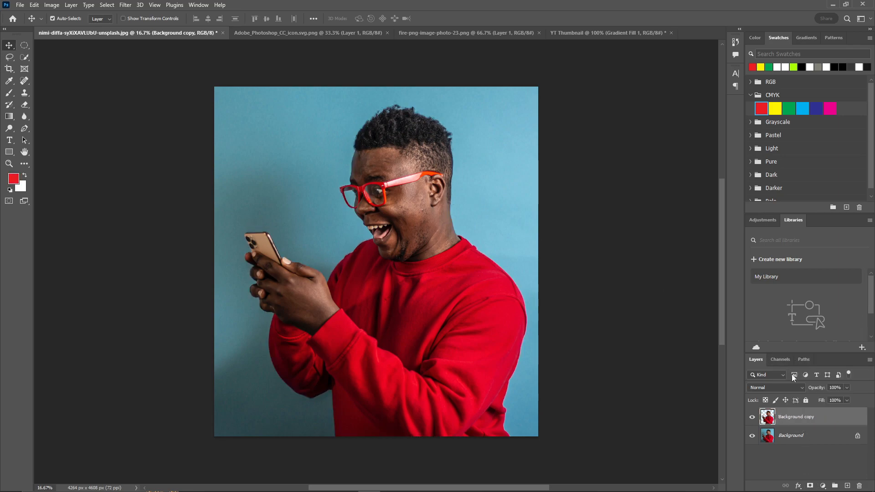
{"action": "left_click", "coordinate": [752, 435]}
Step: Bring the cut-out man into the YT Thumbnail document and scale him to about 15.6% at the canvas's right edge
{"action": "left_click_drag", "start_coordinate": [404, 228], "coordinate": [551, 260]}
{"action": "scroll", "coordinate": [551, 263], "scroll_direction": "down", "scroll_amount": 6}
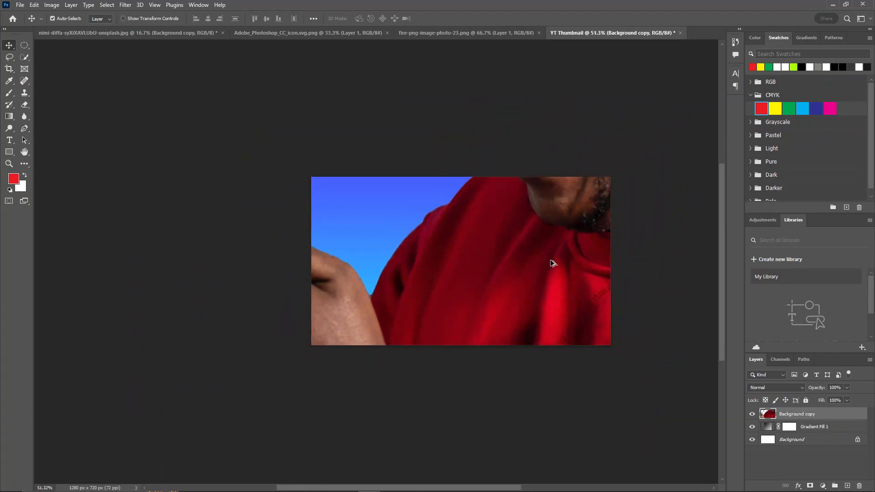
{"action": "key", "text": "ctrl+t"}
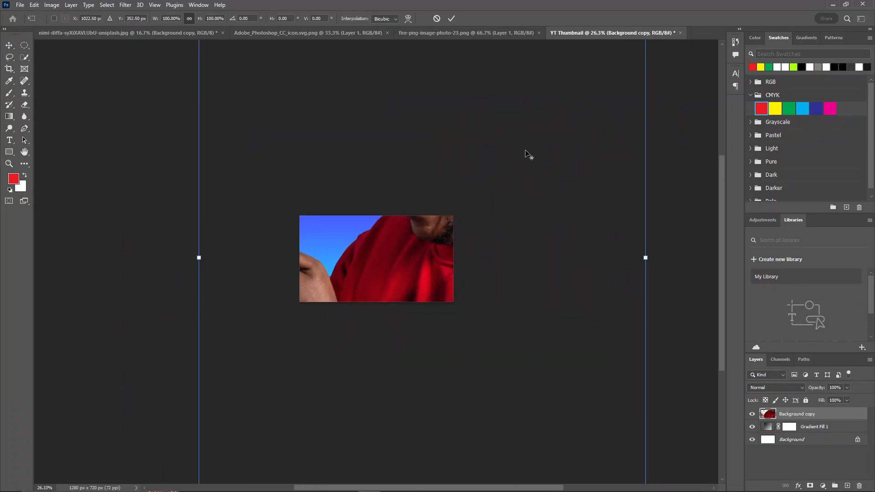
{"action": "scroll", "coordinate": [543, 115], "scroll_direction": "down", "scroll_amount": 3}
{"action": "left_click_drag", "start_coordinate": [516, 122], "coordinate": [404, 260]}
{"action": "scroll", "coordinate": [404, 259], "scroll_direction": "up", "scroll_amount": 1}
{"action": "scroll", "coordinate": [405, 260], "scroll_direction": "up", "scroll_amount": 5}
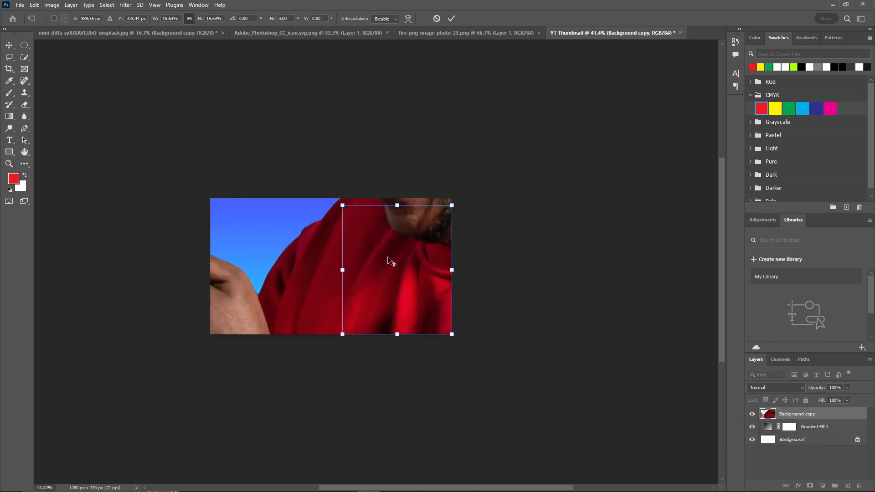
{"action": "left_click_drag", "start_coordinate": [328, 246], "coordinate": [401, 251]}
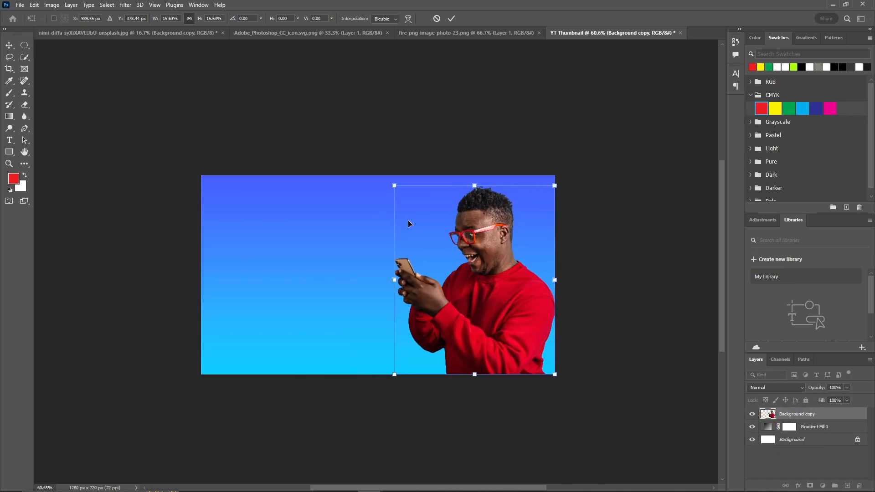
{"action": "left_click", "coordinate": [452, 18]}
Step: Rotate the man's layer about 4.9° clockwise and shift it slightly down and left
{"action": "scroll", "coordinate": [272, 287], "scroll_direction": "up", "scroll_amount": 1}
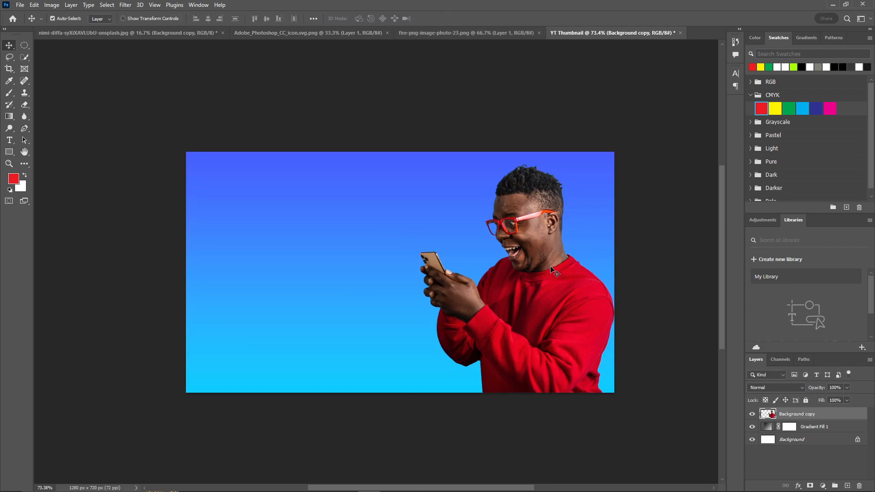
{"action": "key", "text": "ctrl+t"}
{"action": "left_click_drag", "start_coordinate": [613, 145], "coordinate": [642, 157]}
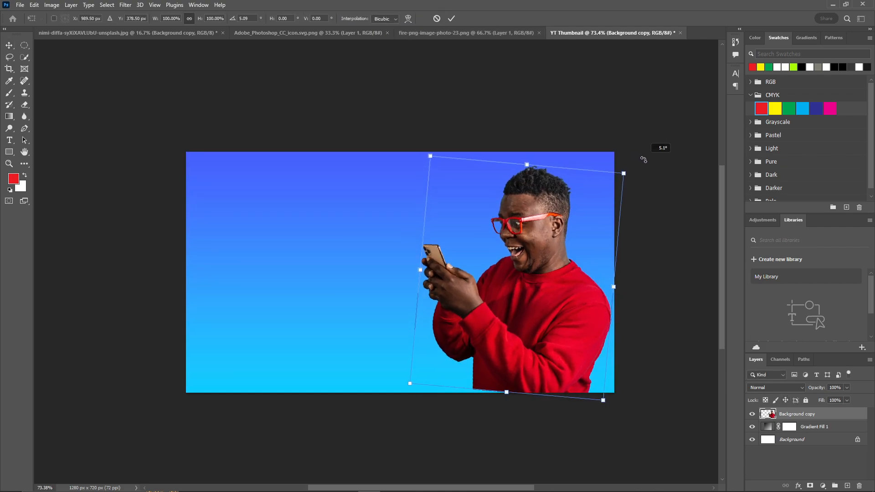
{"action": "mouse_move", "coordinate": [540, 246]}
{"action": "left_mouse_down"}
{"action": "mouse_move", "coordinate": [547, 229]}
{"action": "mouse_move", "coordinate": [537, 250]}
{"action": "left_mouse_up"}
{"action": "left_click_drag", "start_coordinate": [665, 155], "coordinate": [666, 153]}
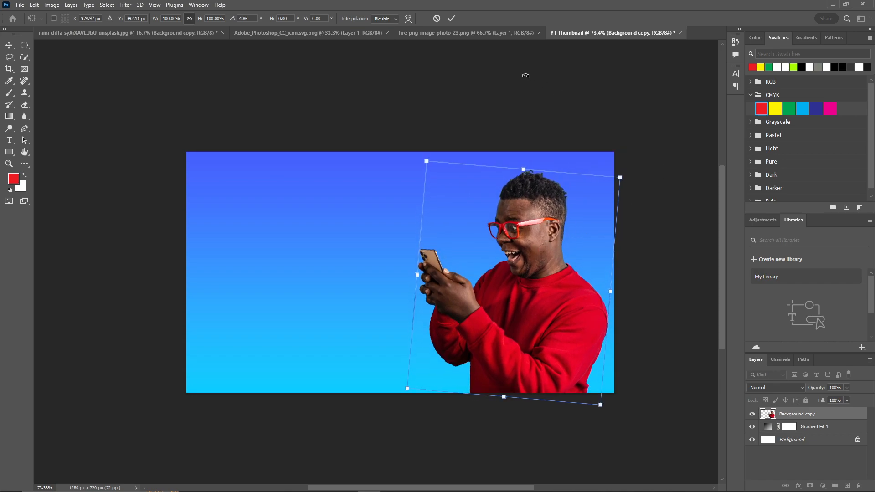
{"action": "left_click", "coordinate": [452, 18]}
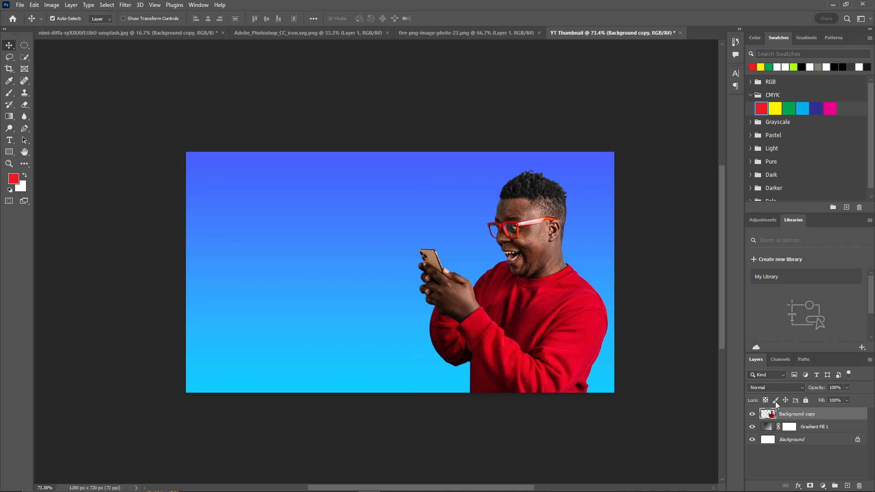
Step: Add a Stroke effect to the man's layer and display its settings with the canvas still in view
{"action": "double_click", "coordinate": [862, 418]}
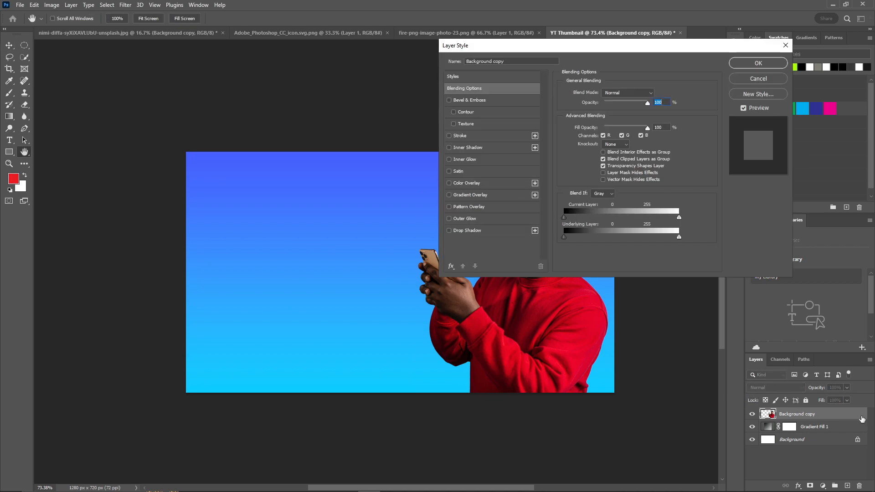
{"action": "left_click", "coordinate": [449, 136]}
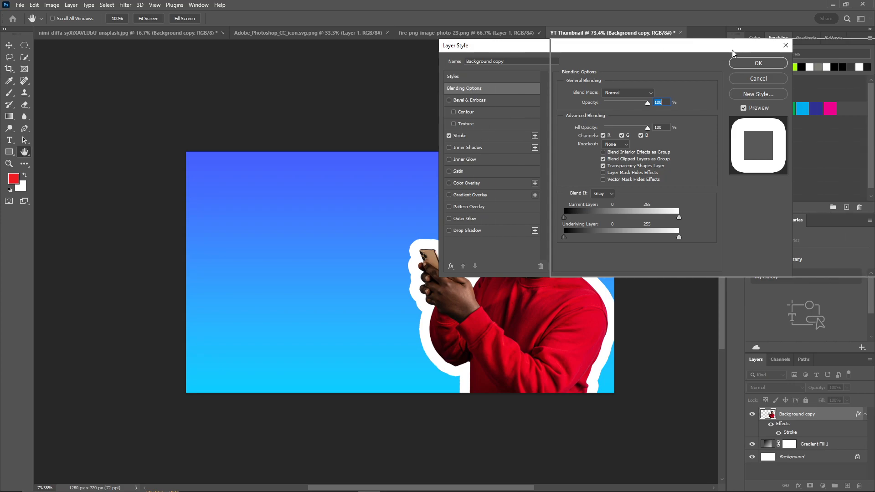
{"action": "left_click_drag", "start_coordinate": [624, 45], "coordinate": [735, 46]}
{"action": "left_click", "coordinate": [600, 138]}
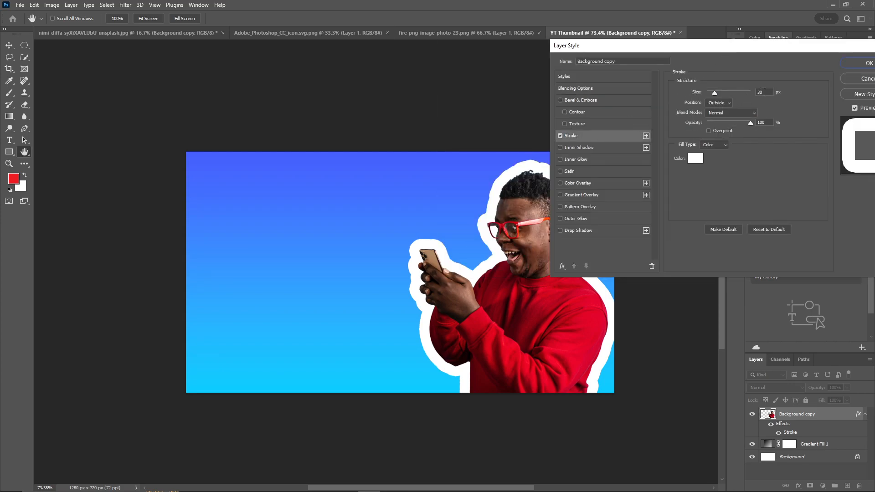
Step: Reduce the white outside stroke around the man to 5 px and apply the layer style
{"action": "key", "text": "Down"}
{"action": "key", "text": "Down"}
{"action": "key", "text": "Down"}
{"action": "key", "text": "Down"}
{"action": "key", "text": "Down"}
{"action": "key", "text": "Down"}
{"action": "key", "text": "Down"}
{"action": "key", "text": "Down"}
{"action": "key", "text": "Down"}
{"action": "key", "text": "Down"}
{"action": "key", "text": "Down"}
{"action": "key", "text": "Down"}
{"action": "key", "text": "Down"}
{"action": "key", "text": "Down"}
{"action": "key", "text": "Down"}
{"action": "key", "text": "Down"}
{"action": "key", "text": "Down"}
{"action": "key", "text": "Down"}
{"action": "key", "text": "Down"}
{"action": "key", "text": "Down"}
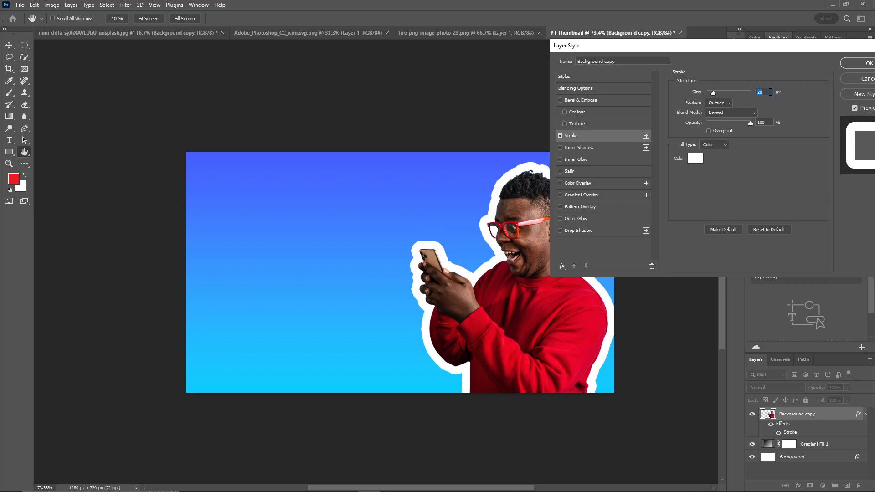
{"action": "key", "text": "Down"}
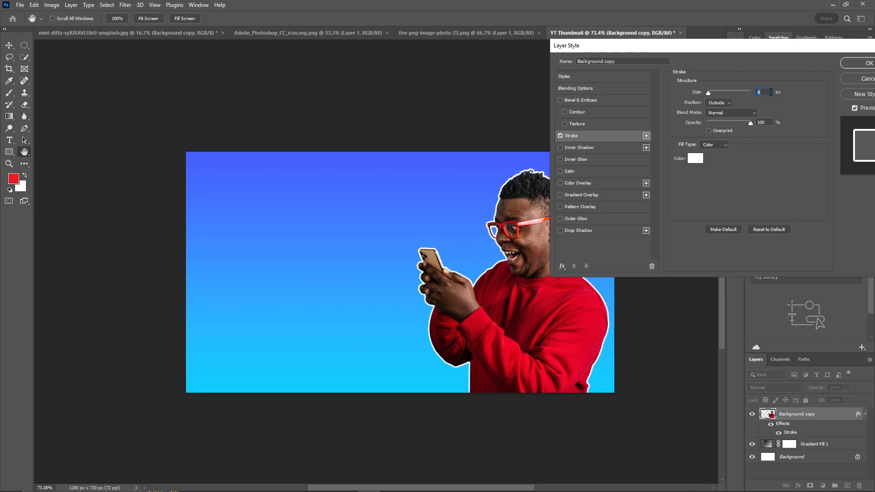
{"action": "left_click_drag", "start_coordinate": [763, 48], "coordinate": [718, 50]}
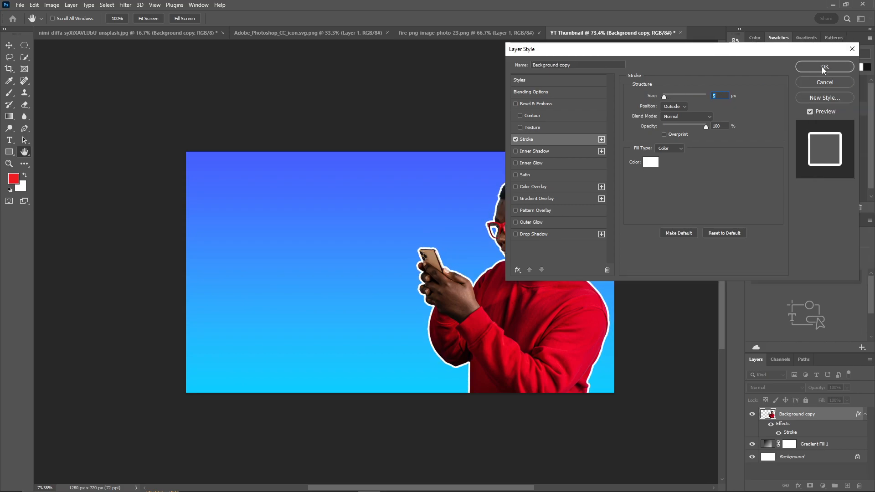
{"action": "left_click", "coordinate": [824, 67]}
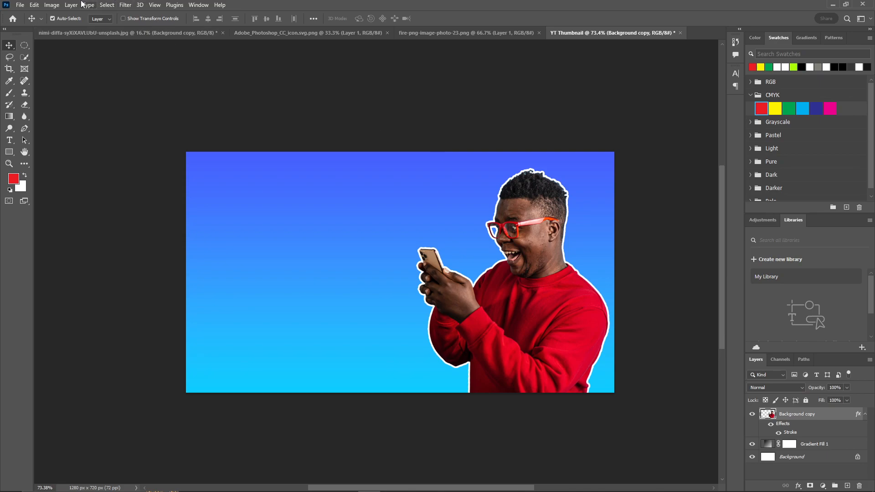
Step: Add a layer named text and enter the title "Create BEST THUMBNAILS" in 72 pt Impact over the canvas's upper-left area
{"action": "left_click", "coordinate": [847, 485]}
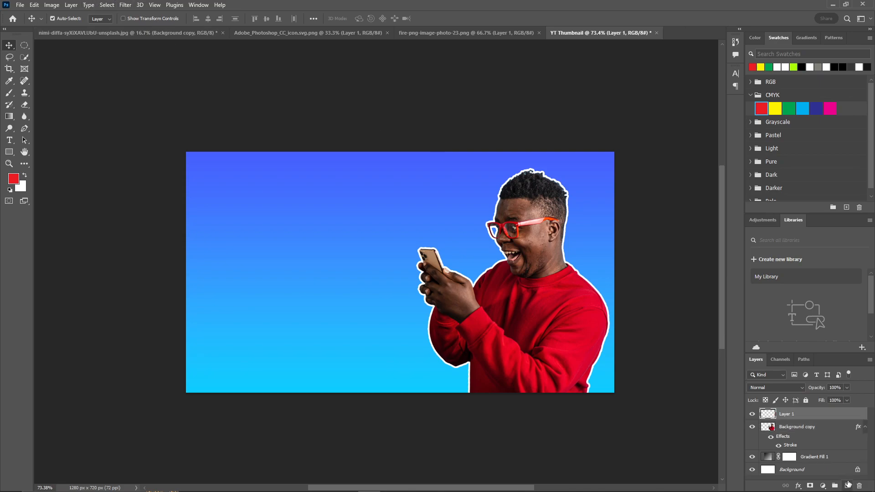
{"action": "key", "text": "Return"}
{"action": "left_click", "coordinate": [9, 140]}
{"action": "left_click", "coordinate": [232, 185]}
{"action": "left_click_drag", "start_coordinate": [248, 183], "coordinate": [289, 193]}
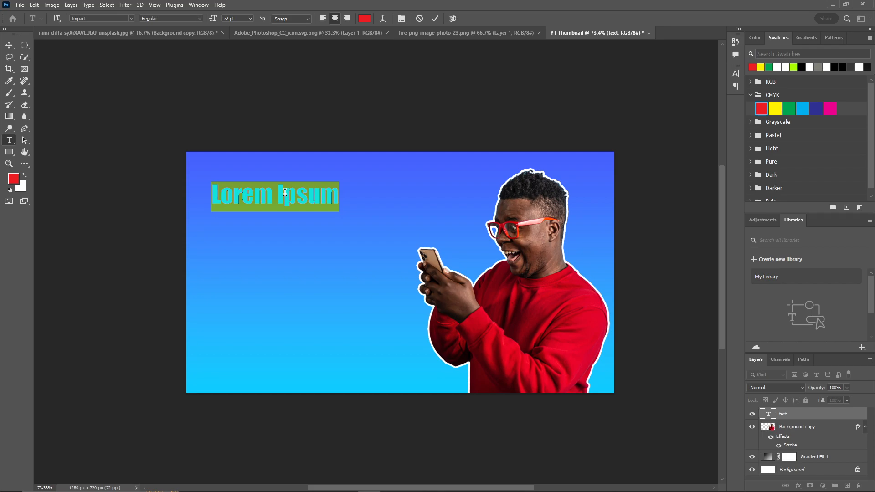
{"action": "type", "text": "Create"}
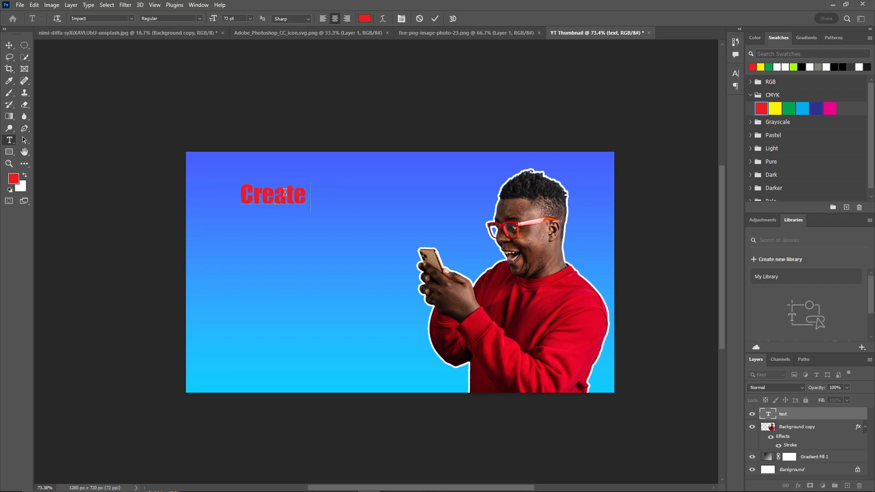
{"action": "type", "text": " BE"}
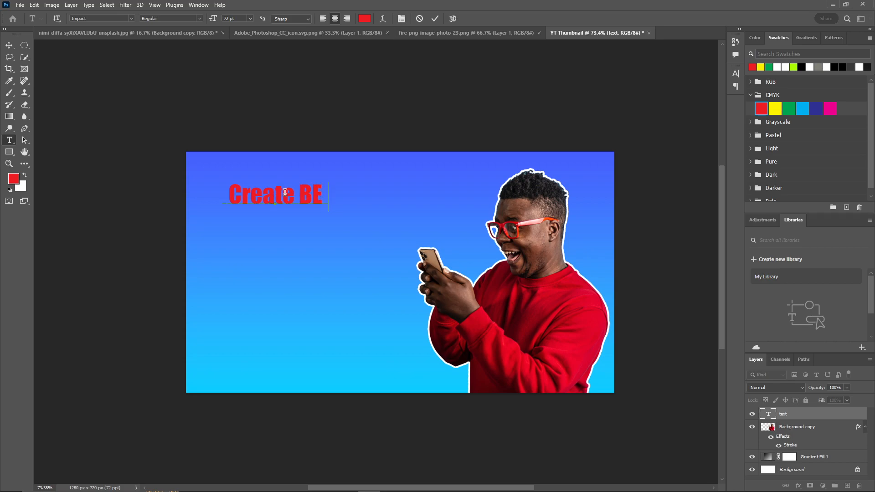
{"action": "type", "text": "ST THUMBNAILS"}
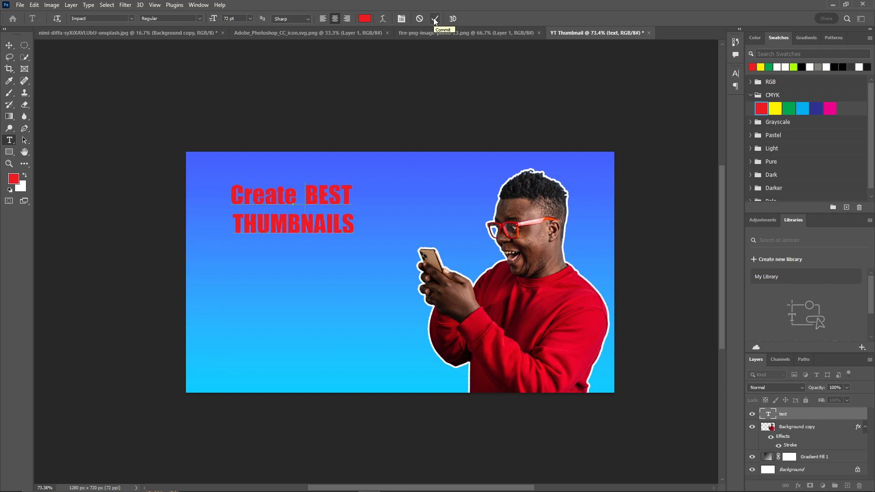
Step: Recolor the whole title text yellow and commit the change
{"action": "key", "text": "ctrl+a"}
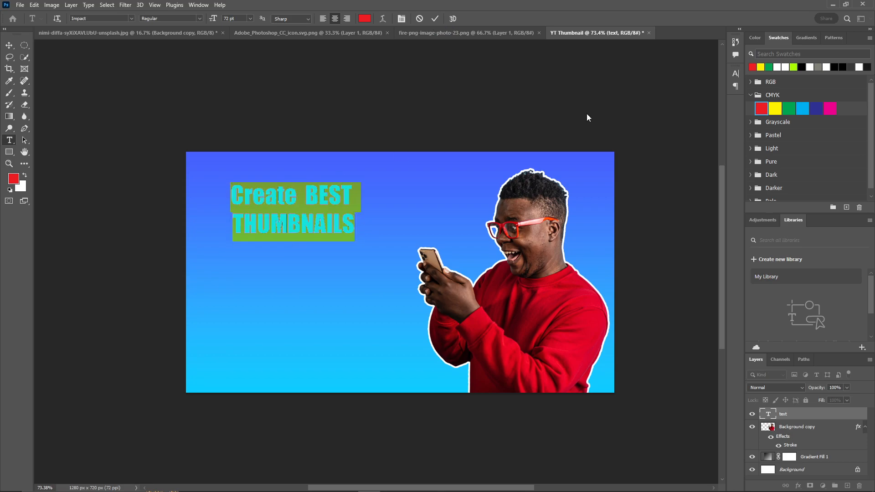
{"action": "left_click", "coordinate": [760, 67]}
{"action": "left_click", "coordinate": [438, 17]}
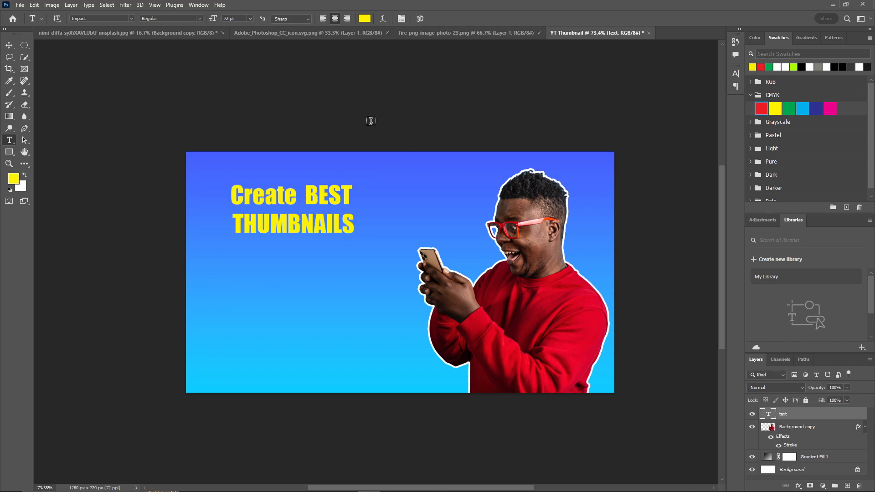
Step: Shift the title slightly down and apply a white Stroke effect to its layer
{"action": "left_click_drag", "start_coordinate": [318, 201], "coordinate": [323, 214]}
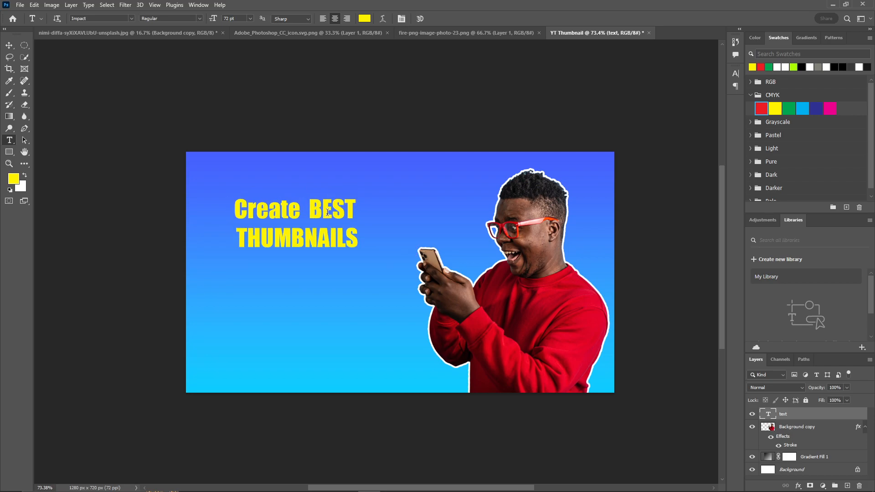
{"action": "double_click", "coordinate": [860, 416]}
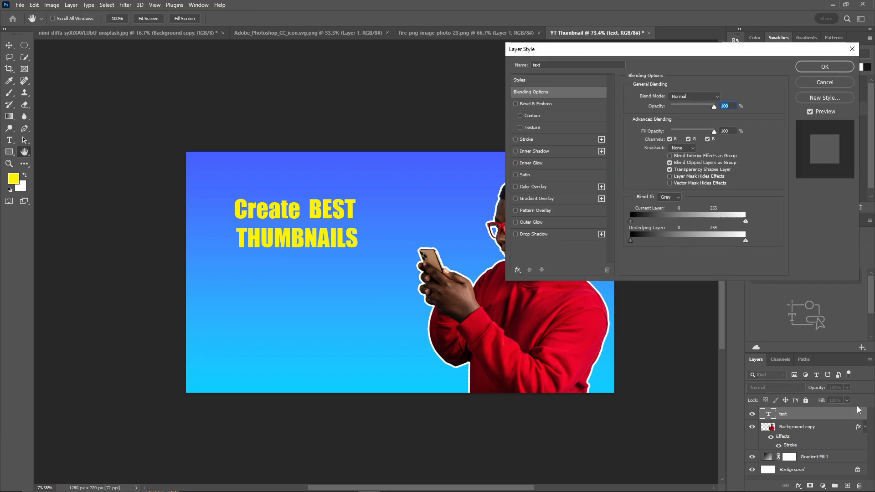
{"action": "left_click", "coordinate": [516, 140]}
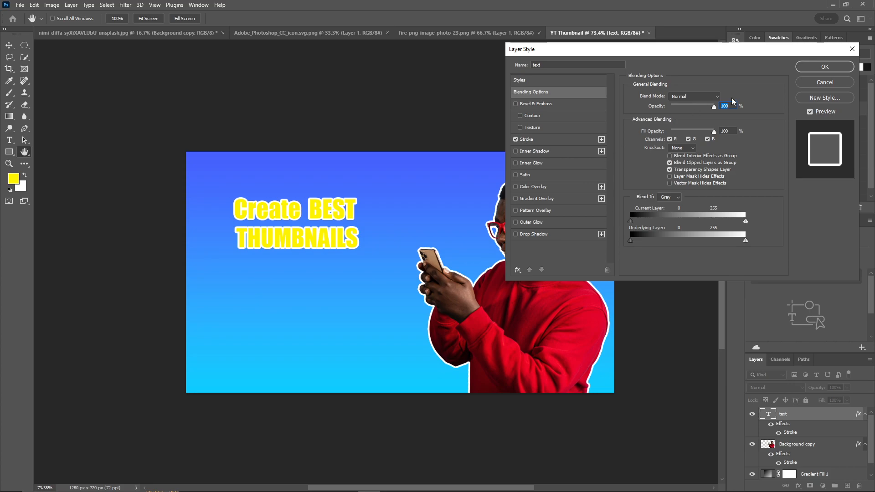
{"action": "left_click", "coordinate": [804, 69]}
Step: Recolor the whole title text red and nudge it slightly right and down
{"action": "double_click", "coordinate": [314, 205]}
{"action": "key", "text": "ctrl+a"}
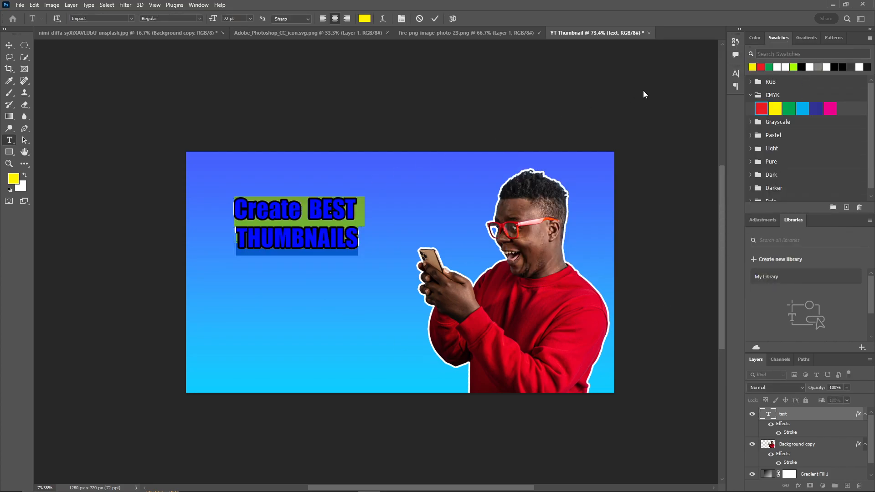
{"action": "left_click", "coordinate": [759, 67]}
{"action": "left_click", "coordinate": [435, 19]}
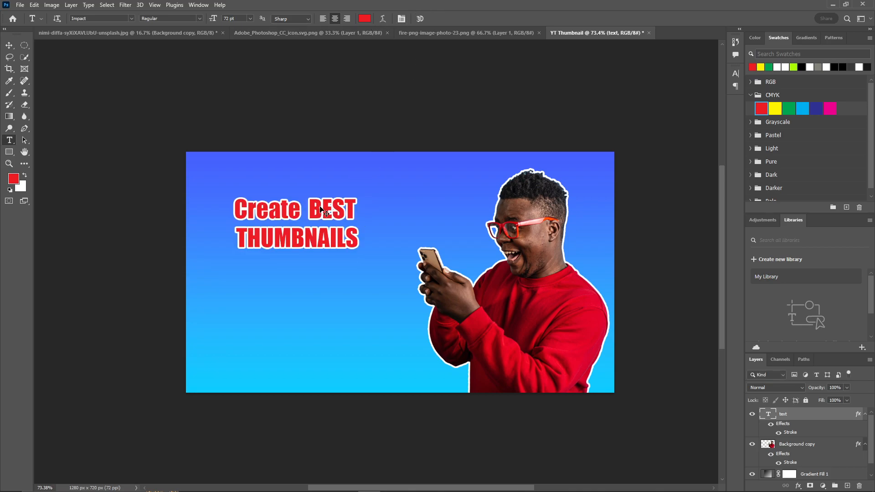
{"action": "left_click_drag", "start_coordinate": [321, 217], "coordinate": [324, 219]}
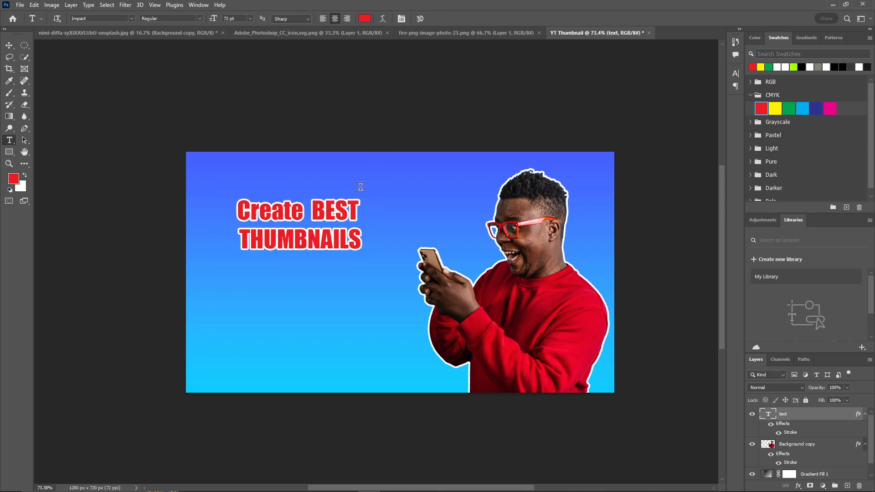
Step: Scale the title to about 124.1% and move it slightly down and left
{"action": "key", "text": "ctrl+t"}
{"action": "left_click_drag", "start_coordinate": [367, 199], "coordinate": [391, 181]}
{"action": "key", "text": "ctrl+z"}
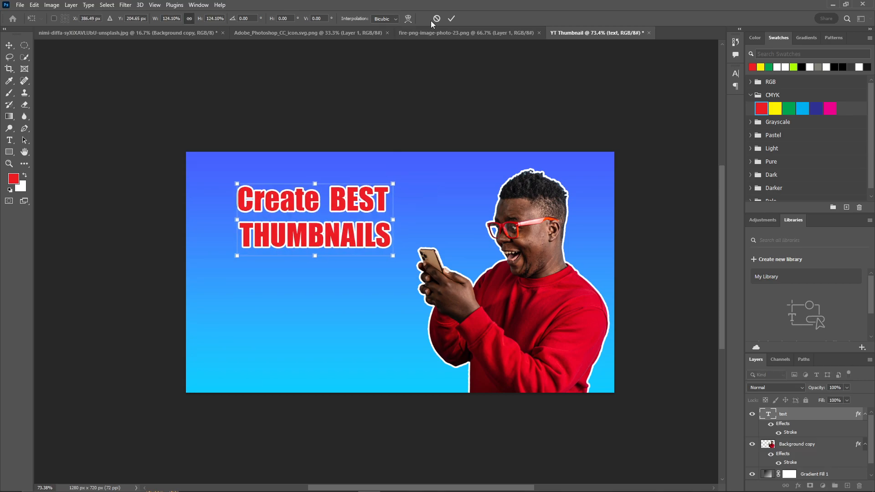
{"action": "left_click", "coordinate": [452, 19]}
{"action": "key", "text": "v"}
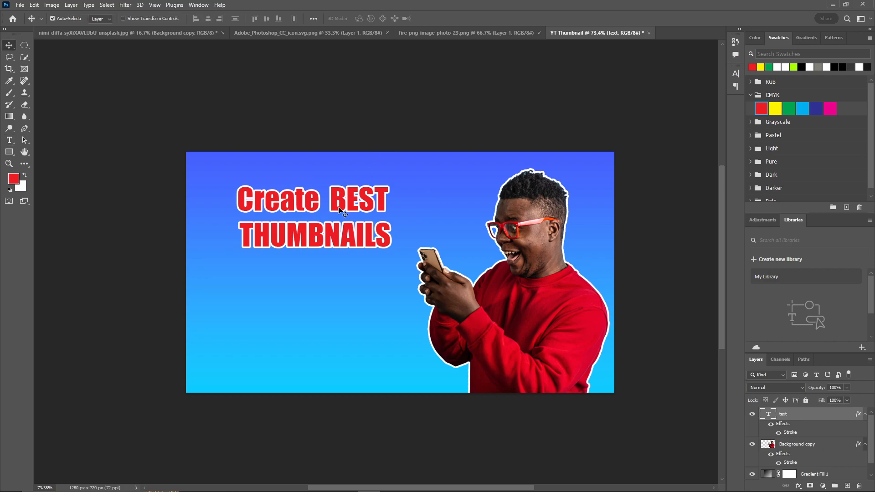
{"action": "mouse_move", "coordinate": [344, 210]}
{"action": "left_mouse_down"}
{"action": "mouse_move", "coordinate": [334, 210]}
{"action": "mouse_move", "coordinate": [338, 222]}
{"action": "left_mouse_up"}
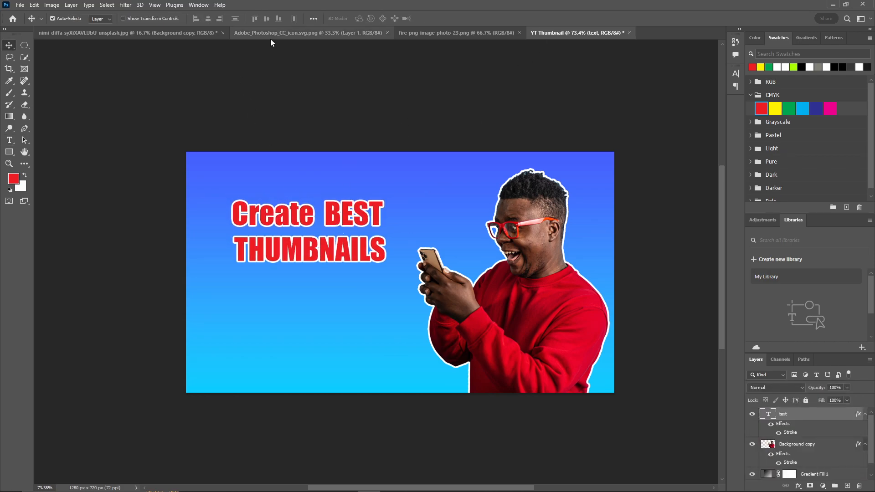
Step: Bring the Photoshop logo into the YT Thumbnail document and scale it to about 12% below the title
{"action": "left_click", "coordinate": [271, 36]}
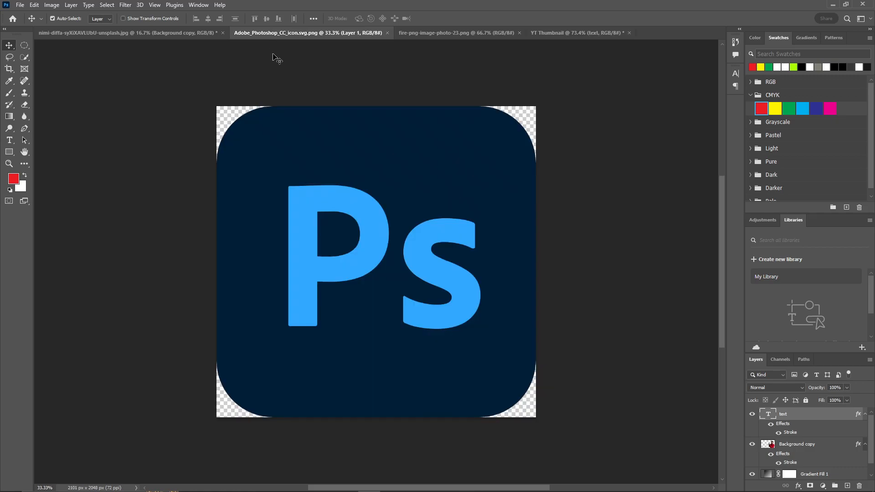
{"action": "left_click_drag", "start_coordinate": [410, 196], "coordinate": [304, 308]}
{"action": "key", "text": "ctrl+t"}
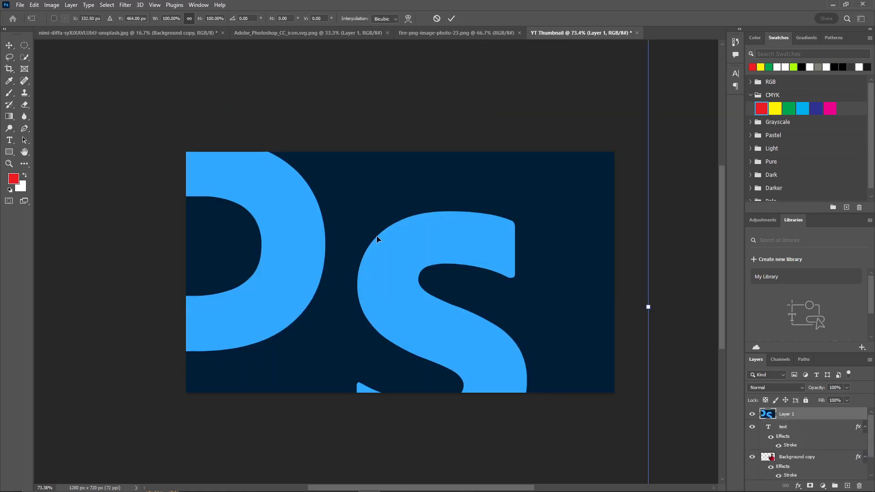
{"action": "key", "text": "ctrl+0"}
{"action": "left_click_drag", "start_coordinate": [546, 108], "coordinate": [397, 228]}
{"action": "key", "text": "ctrl+0"}
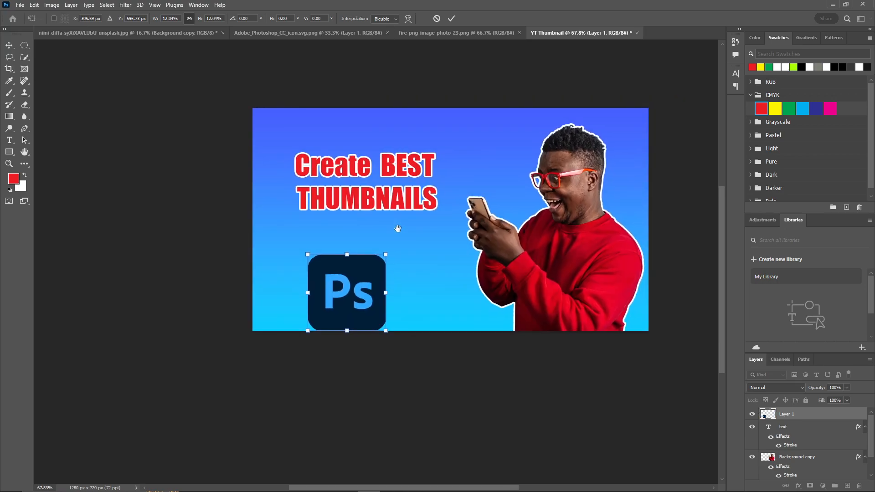
Step: Center the Photoshop logo just beneath the title, reduce it to about 10.2%, and apply the transform
{"action": "left_click_drag", "start_coordinate": [365, 277], "coordinate": [384, 247]}
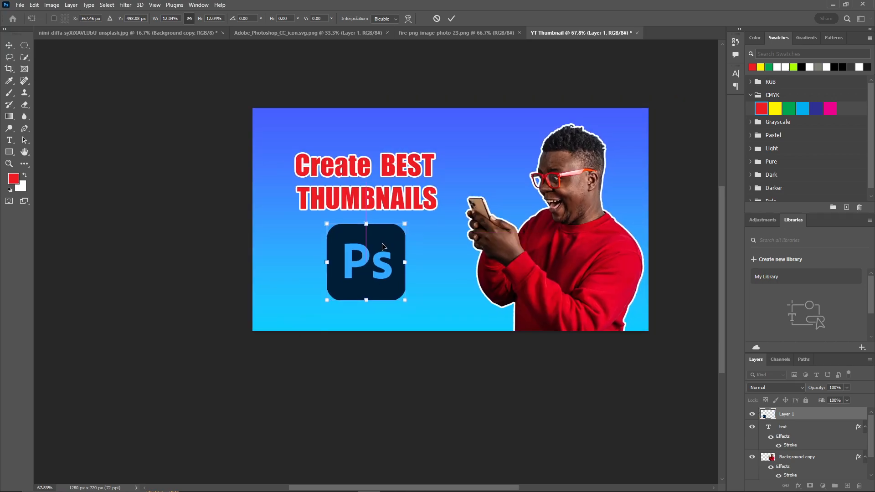
{"action": "left_click_drag", "start_coordinate": [406, 301], "coordinate": [392, 288]}
{"action": "left_click_drag", "start_coordinate": [374, 240], "coordinate": [377, 239]}
{"action": "left_click_drag", "start_coordinate": [418, 178], "coordinate": [395, 194]}
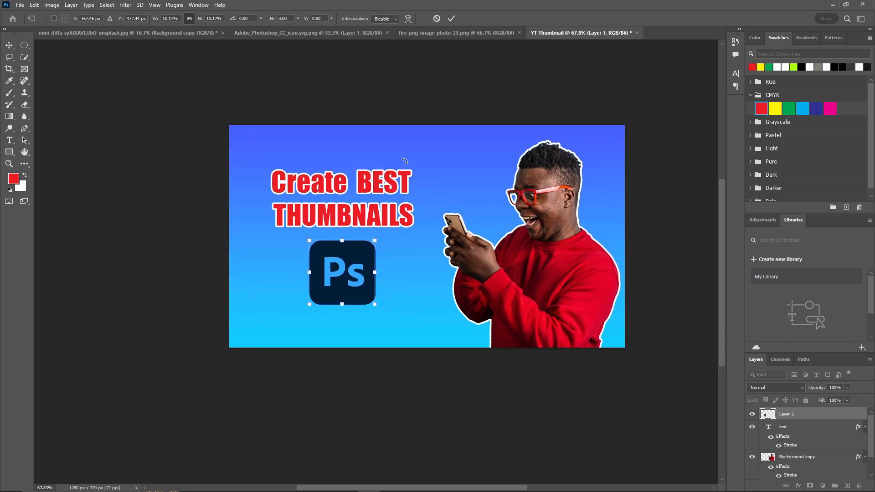
{"action": "left_click", "coordinate": [456, 16]}
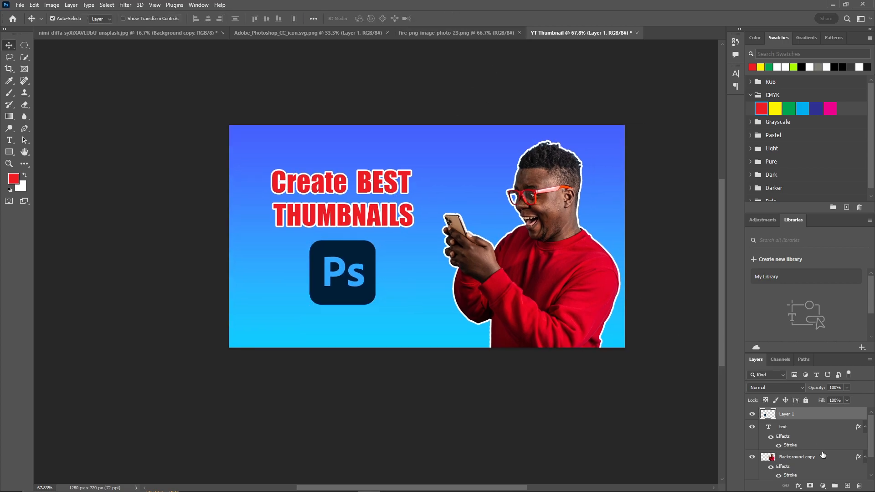
Step: Apply an 8 px white outside Stroke to the Photoshop logo's layer
{"action": "double_click", "coordinate": [860, 414]}
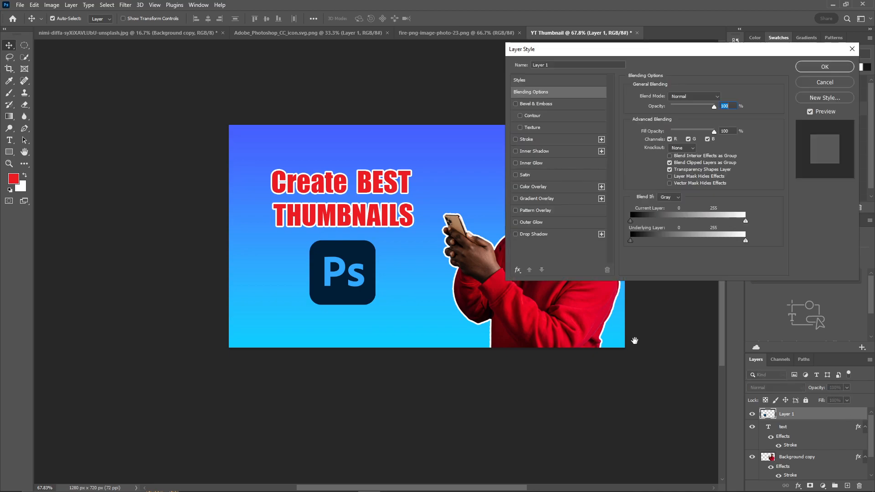
{"action": "left_click", "coordinate": [516, 139]}
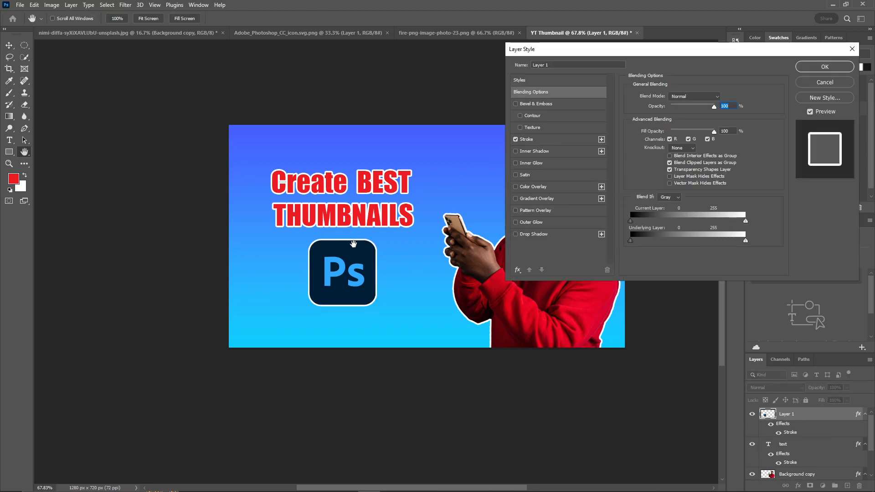
{"action": "left_click", "coordinate": [559, 138]}
{"action": "key", "text": "Up"}
{"action": "key", "text": "Up"}
{"action": "key", "text": "Up"}
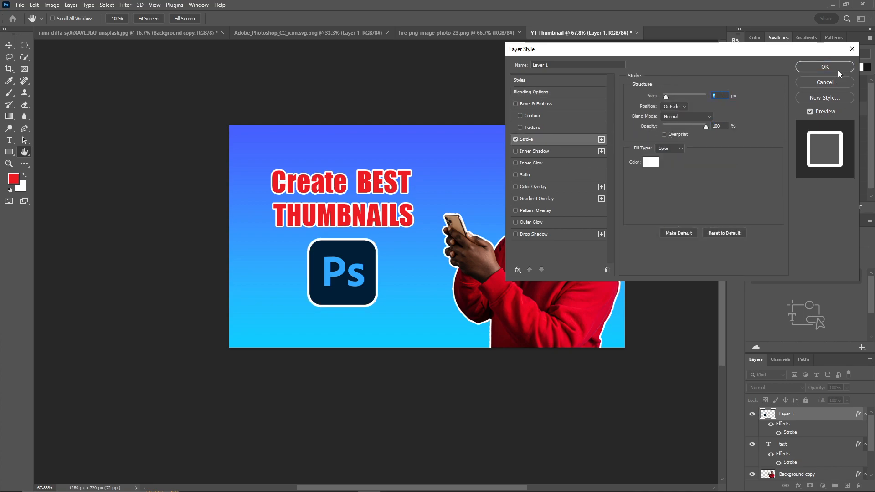
{"action": "left_click", "coordinate": [825, 67]}
Step: Try grouping the logo, title and man layers, and undo the grouping
{"action": "key", "text": "v"}
{"action": "scroll", "coordinate": [348, 249], "scroll_direction": "up", "scroll_amount": 3}
{"action": "scroll", "coordinate": [349, 248], "scroll_direction": "down", "scroll_amount": 5}
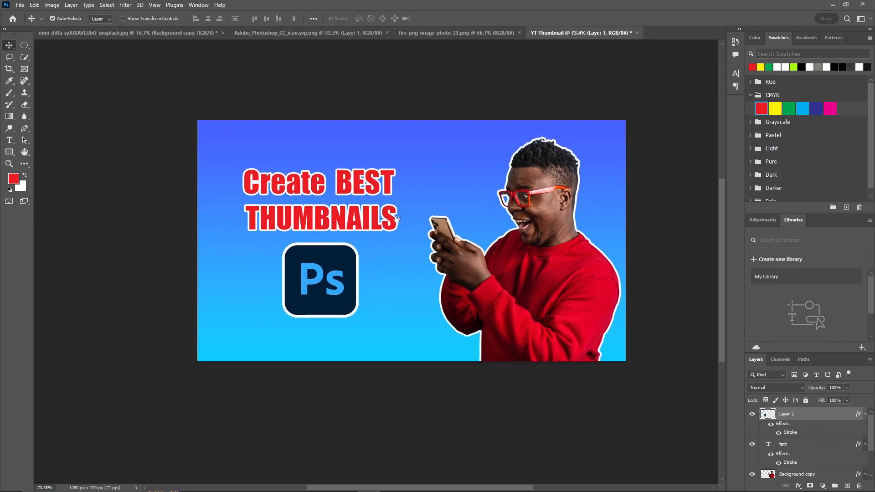
{"action": "left_click_drag", "start_coordinate": [397, 219], "coordinate": [377, 228]}
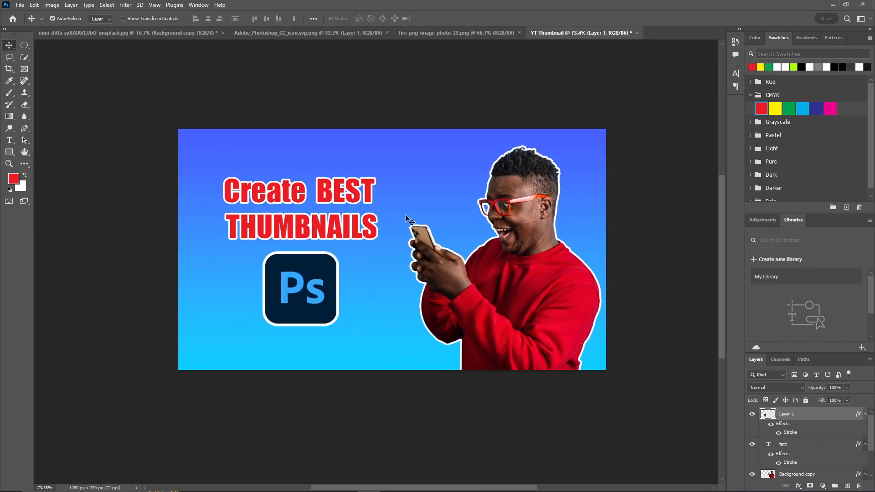
{"action": "scroll", "coordinate": [831, 457], "scroll_direction": "down", "scroll_amount": 2}
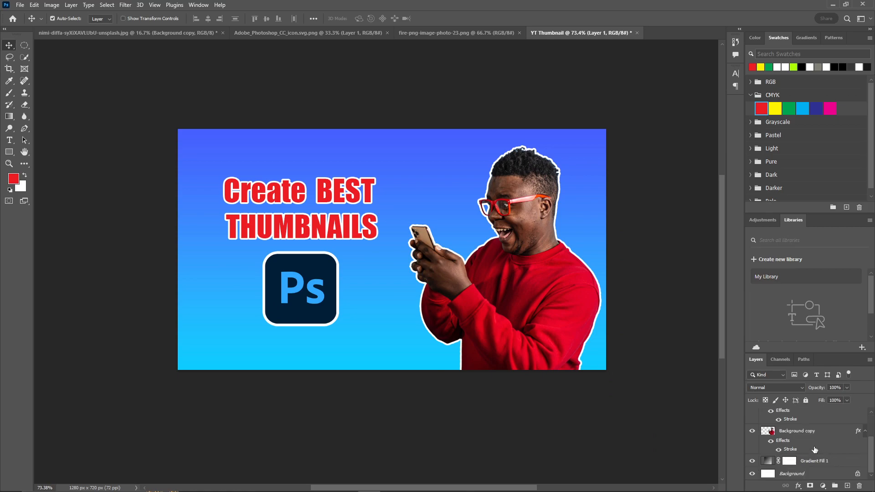
{"action": "left_click", "coordinate": [812, 436]}
{"action": "key", "text": "ctrl+g"}
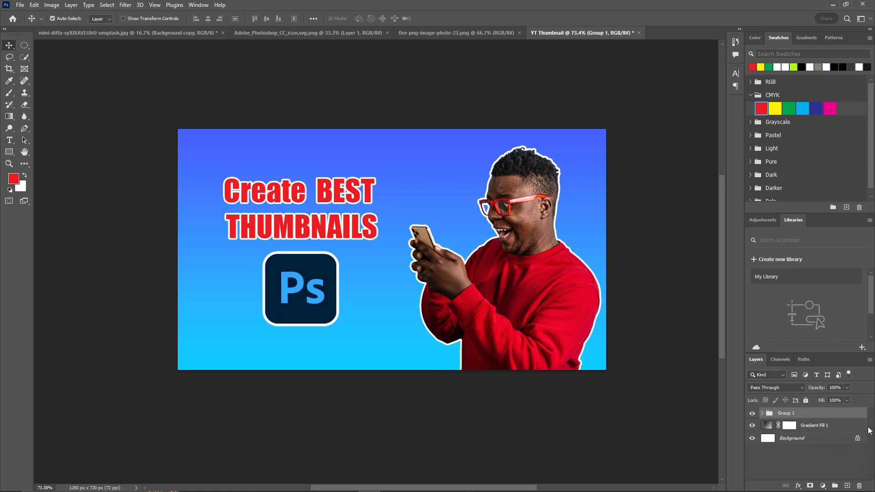
{"action": "key", "text": "ctrl+z"}
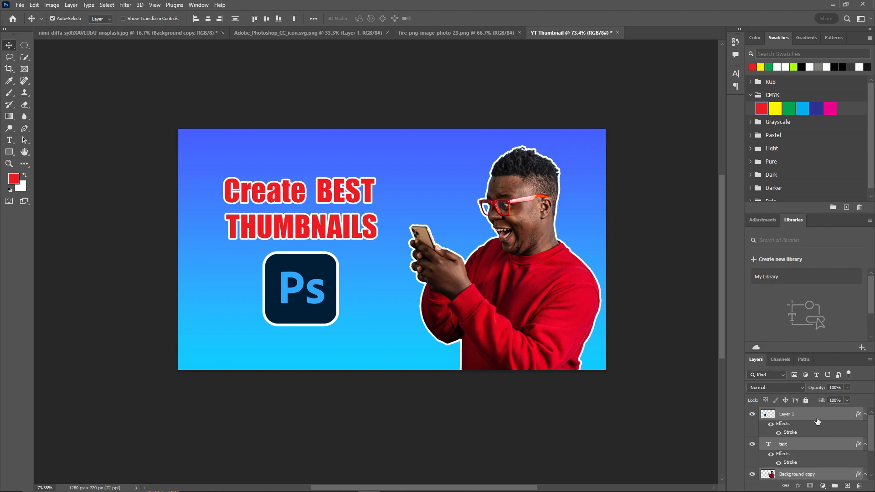
Step: Group the logo, title and man layers and add a new empty layer above the group
{"action": "left_click", "coordinate": [816, 419]}
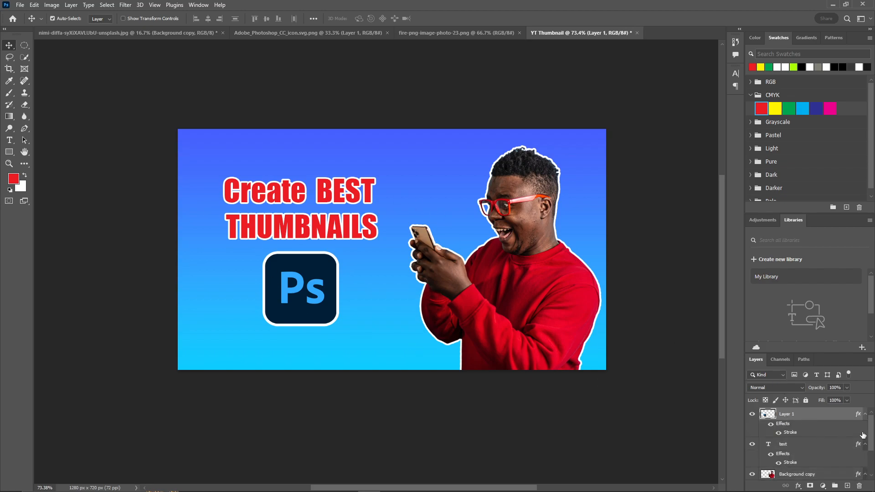
{"action": "scroll", "coordinate": [873, 430], "scroll_direction": "down", "scroll_amount": 2}
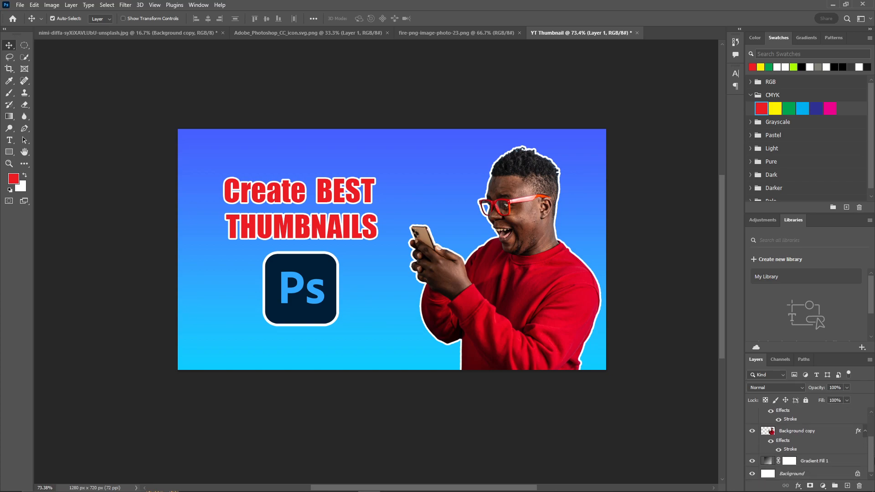
{"action": "left_click", "coordinate": [808, 432], "text": "shift"}
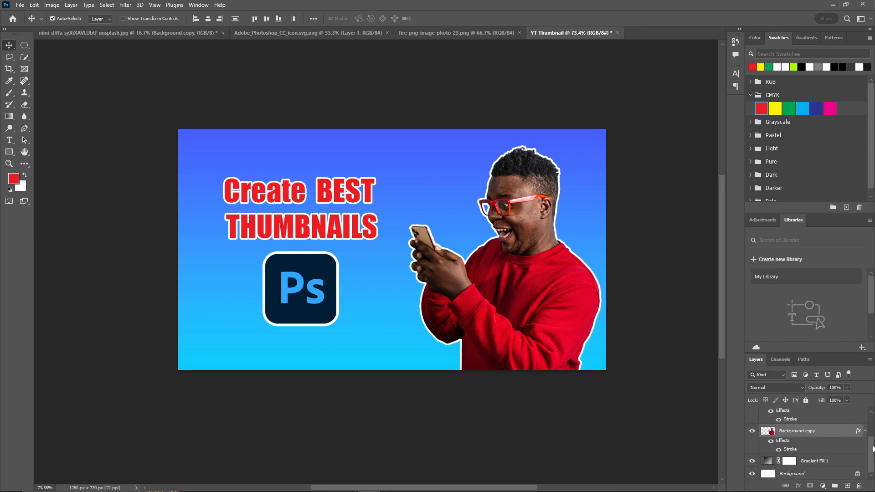
{"action": "key", "text": "ctrl+g"}
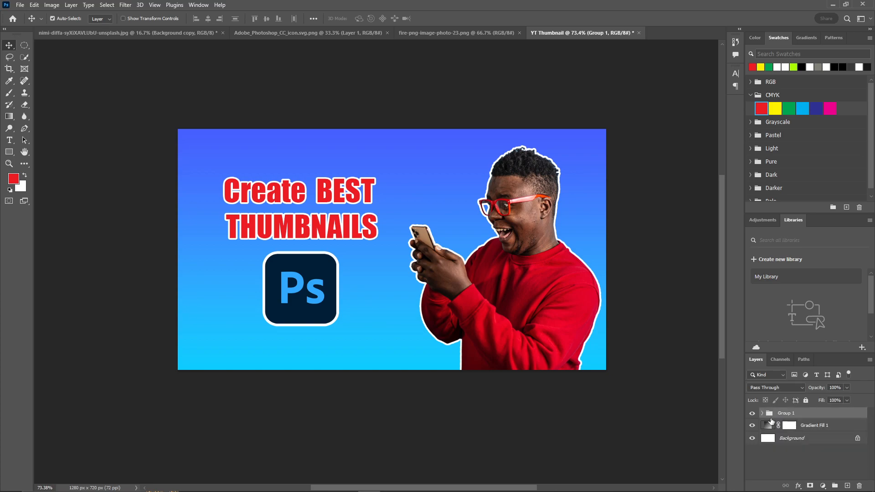
{"action": "left_click", "coordinate": [846, 486]}
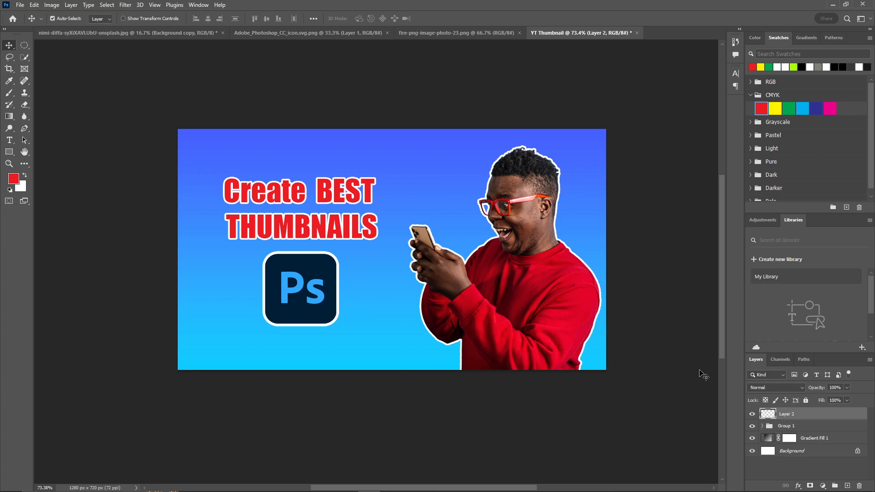
Step: Copy the fire image into the YT Thumbnail document, position it along the canvas's lower part, and place its layer beneath Group 1
{"action": "left_click", "coordinate": [443, 34]}
{"action": "left_click_drag", "start_coordinate": [469, 273], "coordinate": [552, 40]}
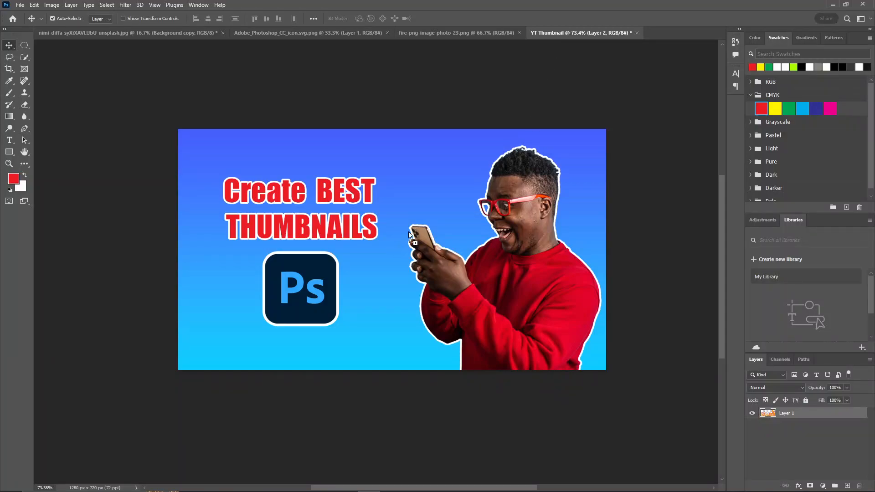
{"action": "left_click_drag", "start_coordinate": [382, 305], "coordinate": [383, 305]}
{"action": "left_click_drag", "start_coordinate": [828, 415], "coordinate": [810, 410]}
{"action": "key", "text": "ctrl+z"}
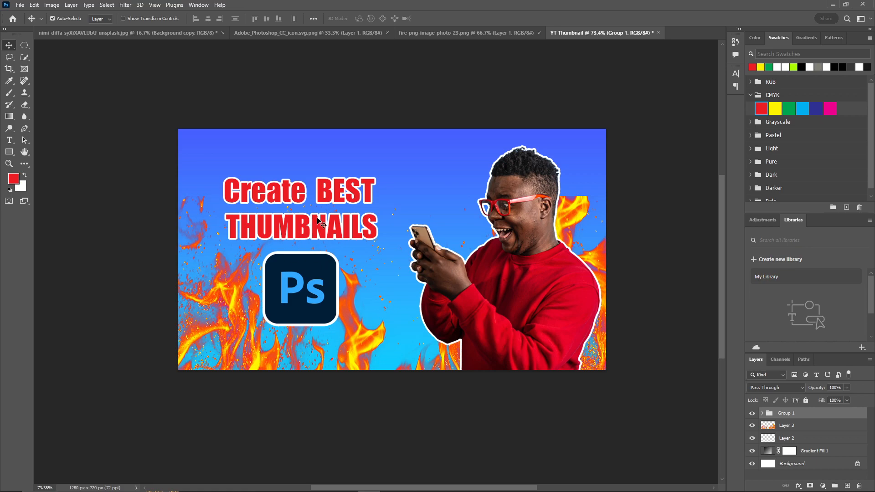
Step: Hide Group 1 and the Gradient Fill 1 layer, and add a layer mask to the fire layer
{"action": "left_click", "coordinate": [752, 413]}
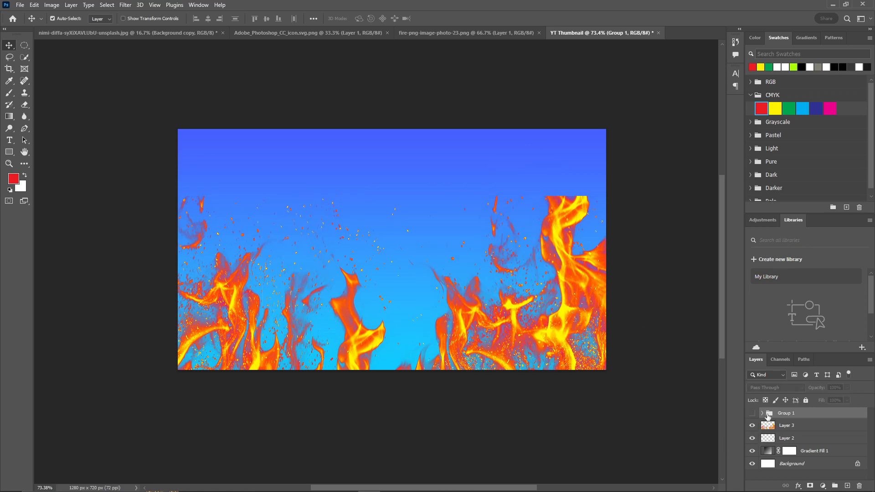
{"action": "left_click", "coordinate": [752, 450]}
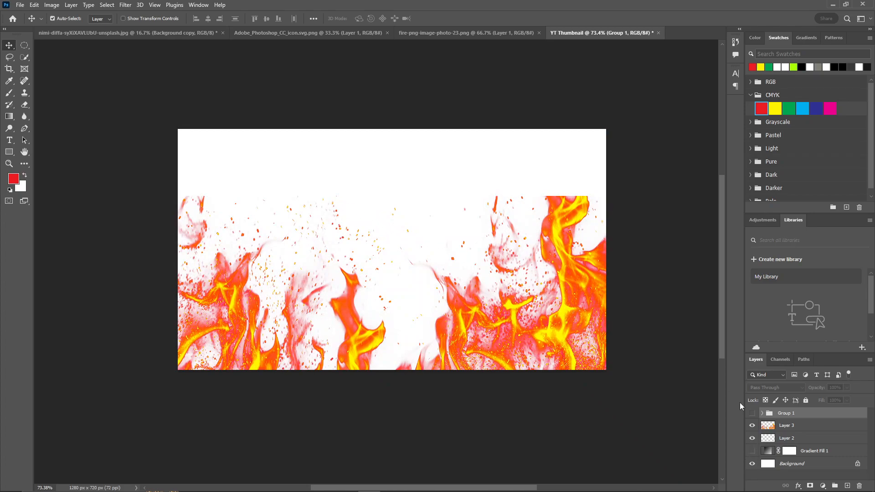
{"action": "left_click", "coordinate": [800, 427]}
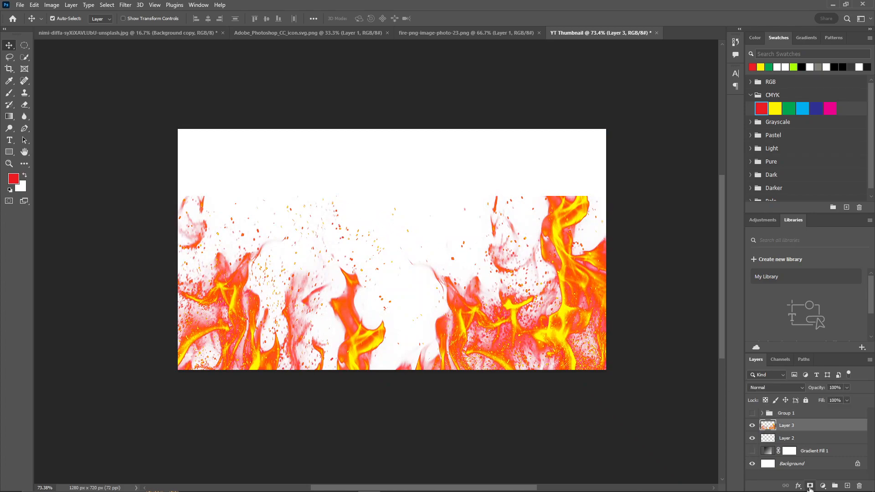
{"action": "left_click", "coordinate": [810, 486]}
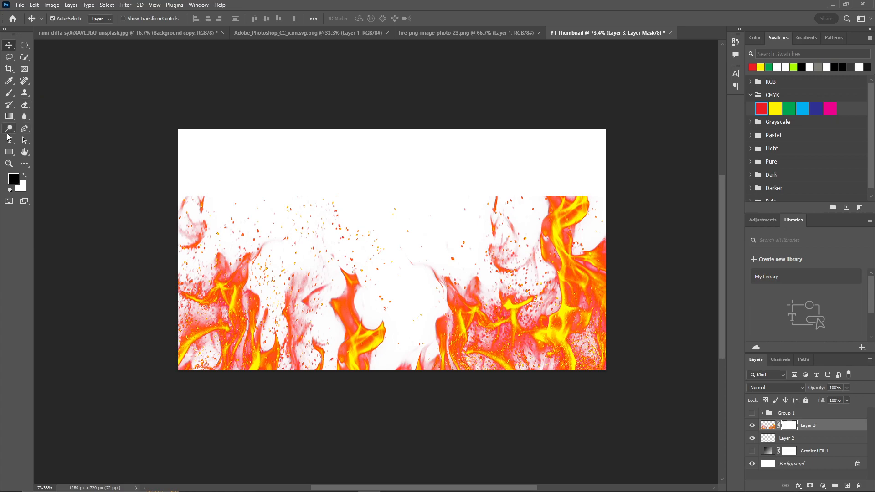
Step: Set up a soft black brush with a size of 427 px, 0% hardness and 32% flow
{"action": "left_click", "coordinate": [10, 94]}
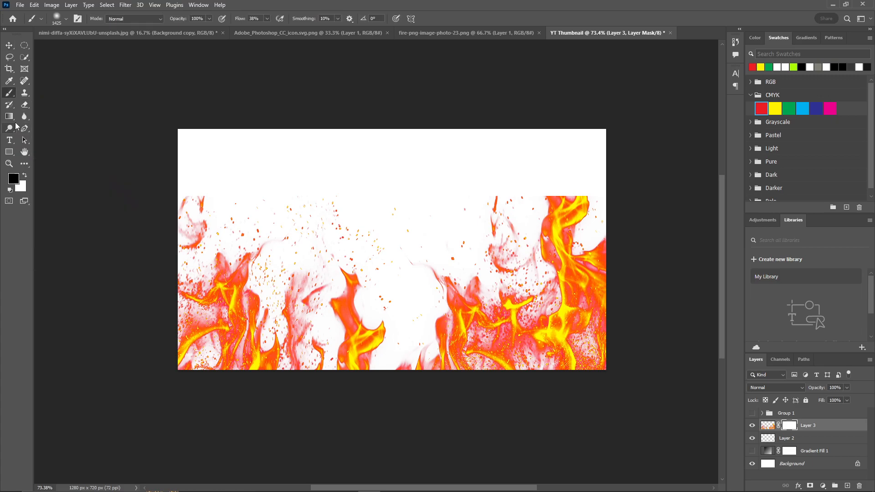
{"action": "left_click_drag", "start_coordinate": [433, 213], "coordinate": [268, 217]}
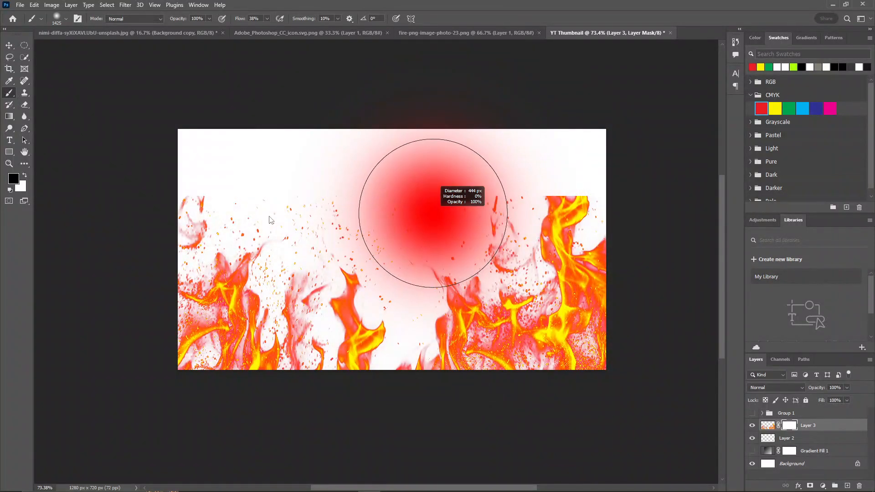
{"action": "right_click", "coordinate": [299, 183]}
{"action": "left_click_drag", "start_coordinate": [354, 223], "coordinate": [316, 223]}
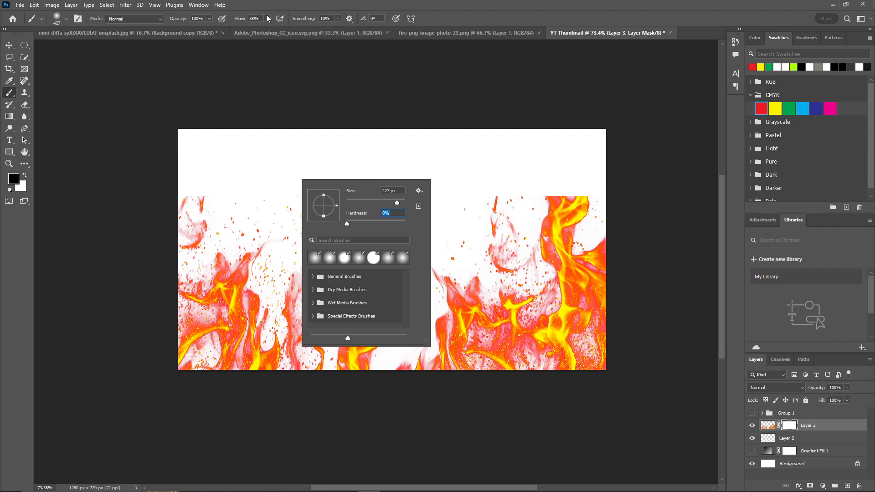
{"action": "left_click_drag", "start_coordinate": [241, 22], "coordinate": [239, 21]}
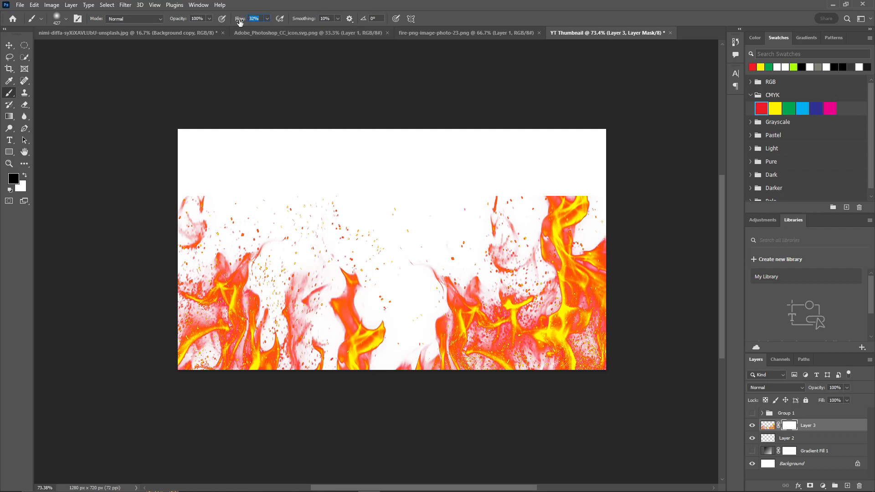
Step: Paint black on the fire layer's mask to fade out the hard upper edge and lighten the flames across the canvas
{"action": "left_click_drag", "start_coordinate": [435, 177], "coordinate": [415, 180]}
{"action": "mouse_move", "coordinate": [537, 187]}
{"action": "left_mouse_down"}
{"action": "mouse_move", "coordinate": [643, 181]}
{"action": "mouse_move", "coordinate": [522, 176]}
{"action": "left_mouse_up"}
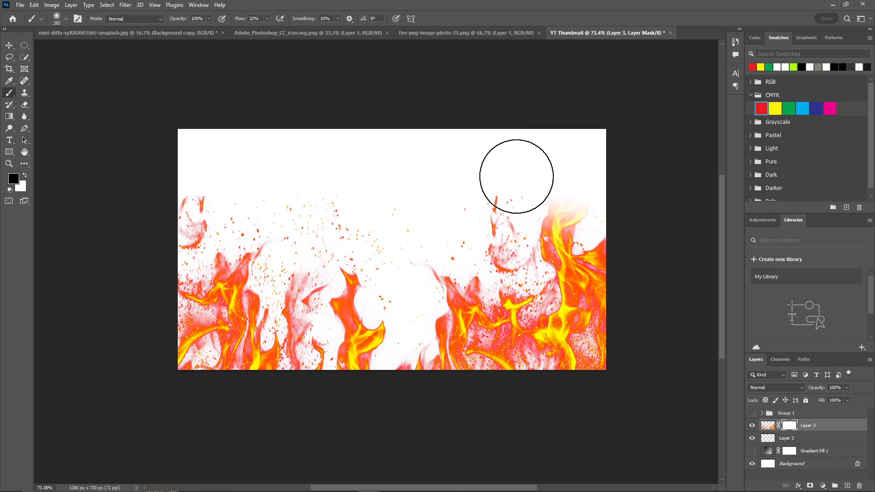
{"action": "mouse_move", "coordinate": [184, 190]}
{"action": "left_mouse_down"}
{"action": "mouse_move", "coordinate": [246, 167]}
{"action": "mouse_move", "coordinate": [449, 164]}
{"action": "mouse_move", "coordinate": [340, 179]}
{"action": "mouse_move", "coordinate": [242, 179]}
{"action": "mouse_move", "coordinate": [698, 190]}
{"action": "mouse_move", "coordinate": [682, 225]}
{"action": "left_mouse_up"}
{"action": "right_click", "coordinate": [376, 279], "text": "alt"}
{"action": "left_click_drag", "start_coordinate": [236, 341], "coordinate": [595, 332]}
{"action": "right_click", "coordinate": [541, 265], "text": "alt"}
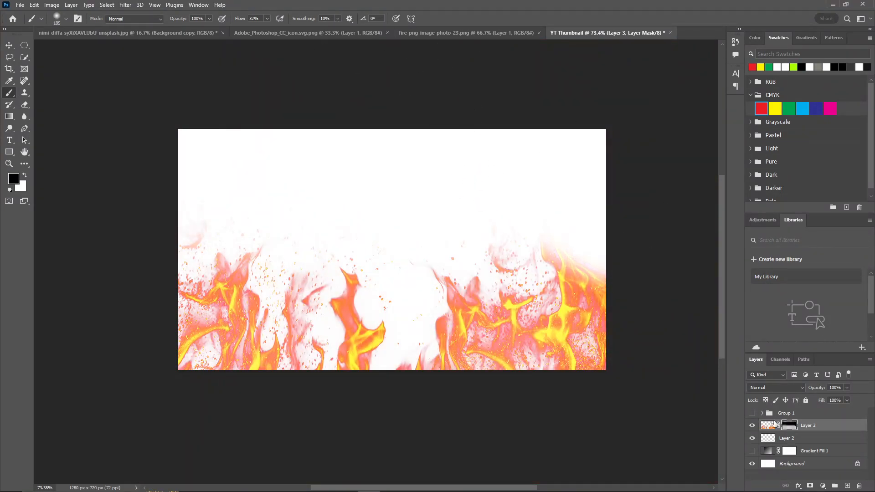
Step: Show Group 1 and the Gradient Fill 1 layer again
{"action": "left_click", "coordinate": [752, 413]}
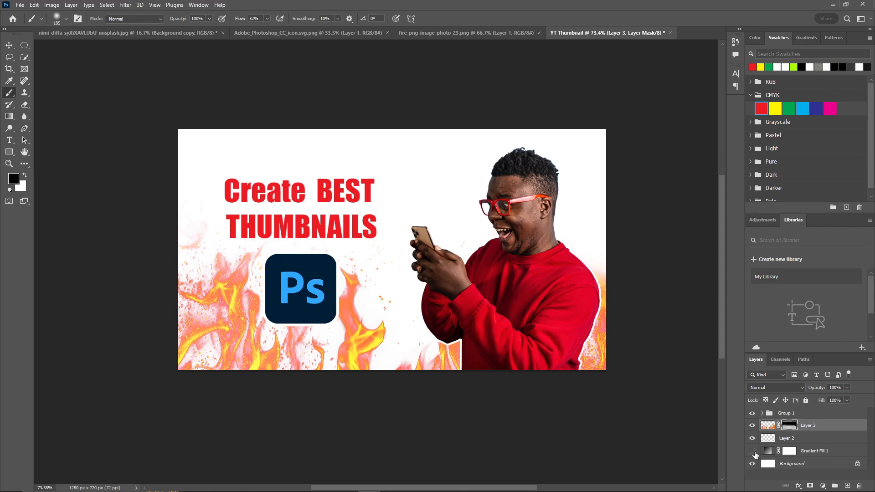
{"action": "left_click", "coordinate": [752, 451]}
{"action": "scroll", "coordinate": [668, 240], "scroll_direction": "right", "scroll_amount": 3}
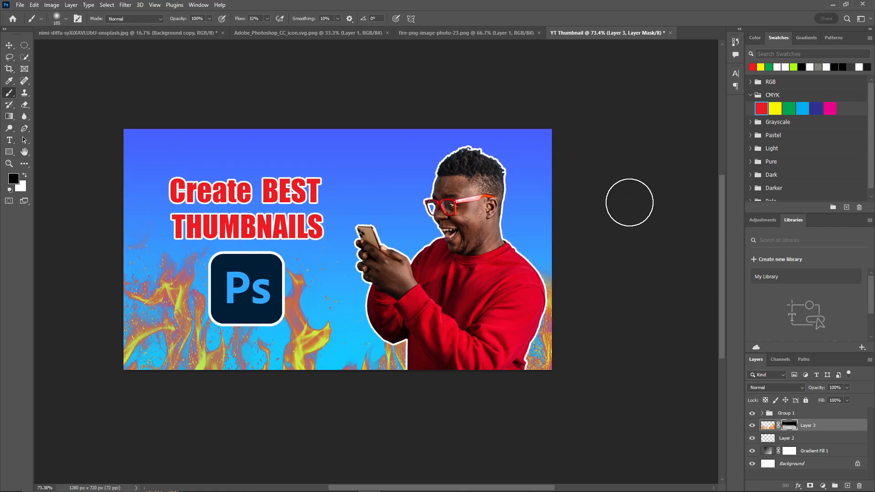
Step: Soften the flames beside the Photoshop logo and at the canvas's side edges by painting black on the fire layer's mask
{"action": "left_click_drag", "start_coordinate": [328, 315], "coordinate": [324, 339]}
{"action": "left_click_drag", "start_coordinate": [130, 296], "coordinate": [121, 316]}
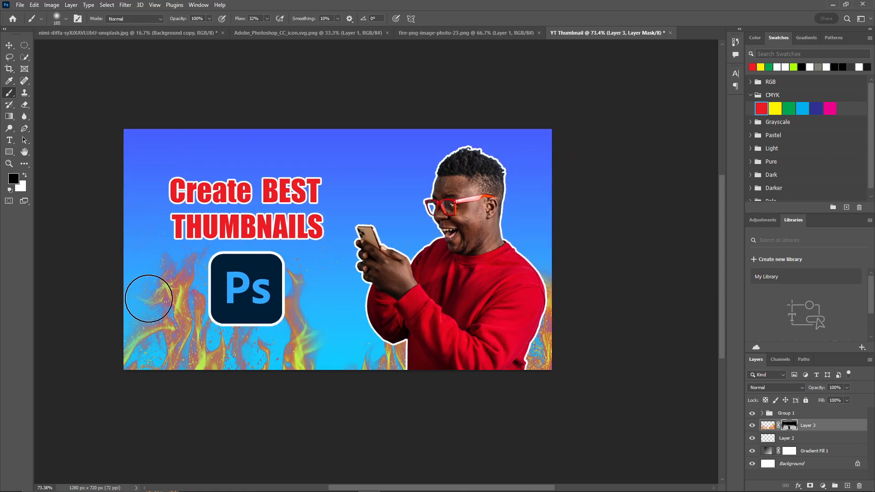
{"action": "mouse_move", "coordinate": [279, 246]}
{"action": "left_mouse_down"}
{"action": "mouse_move", "coordinate": [357, 228]}
{"action": "mouse_move", "coordinate": [338, 266]}
{"action": "left_mouse_up"}
{"action": "left_click_drag", "start_coordinate": [615, 380], "coordinate": [617, 360]}
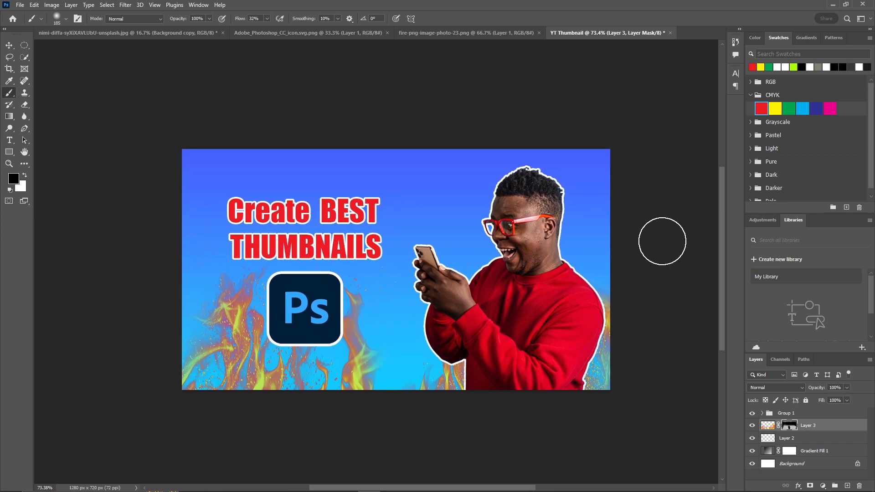